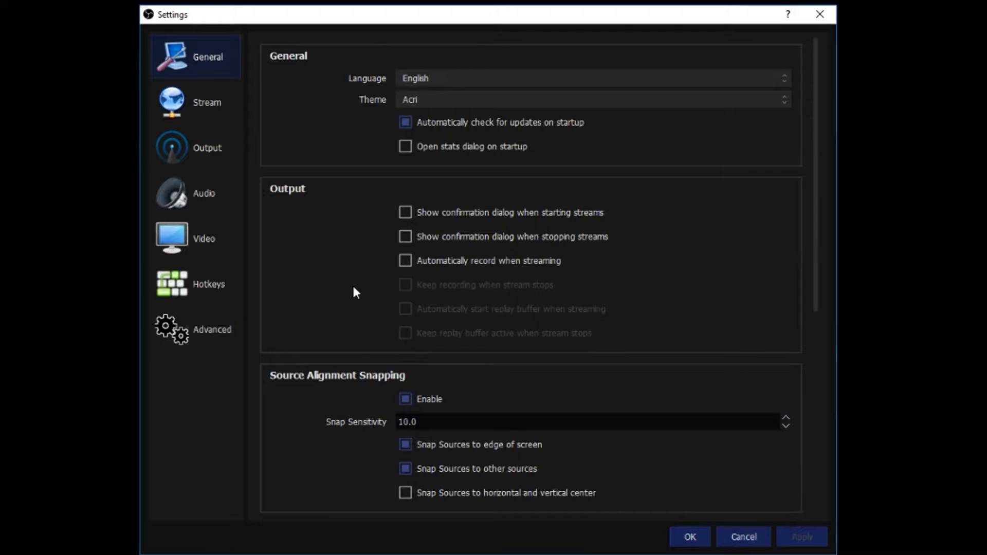
Preview the Default interface theme, then return the General settings to the Acri theme.
left_click(488, 96)
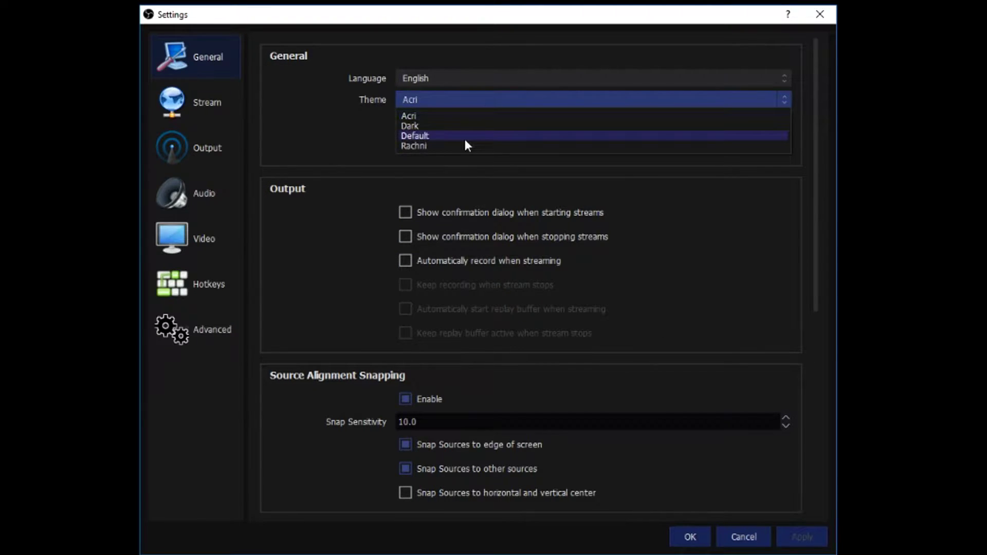
key("Escape")
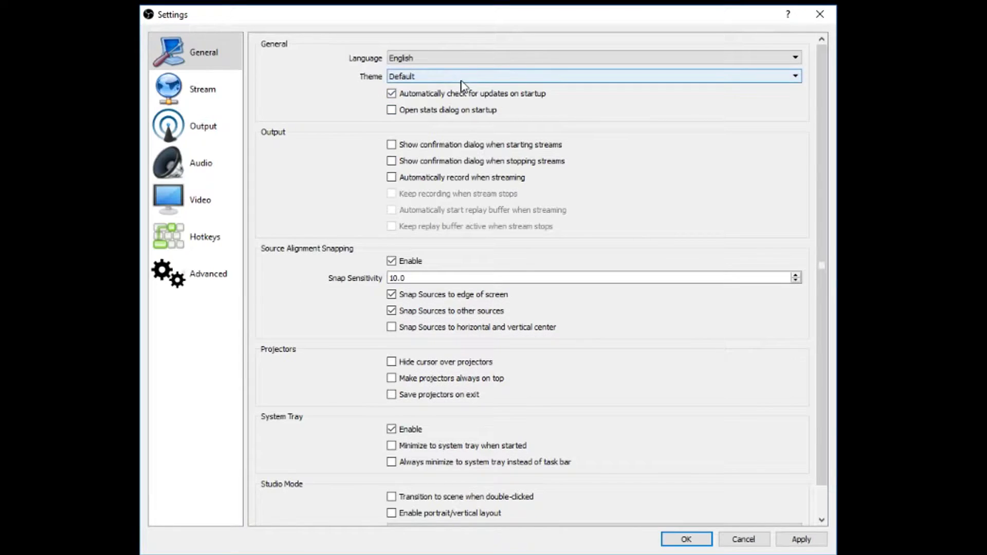
left_click(466, 78)
left_click(477, 156)
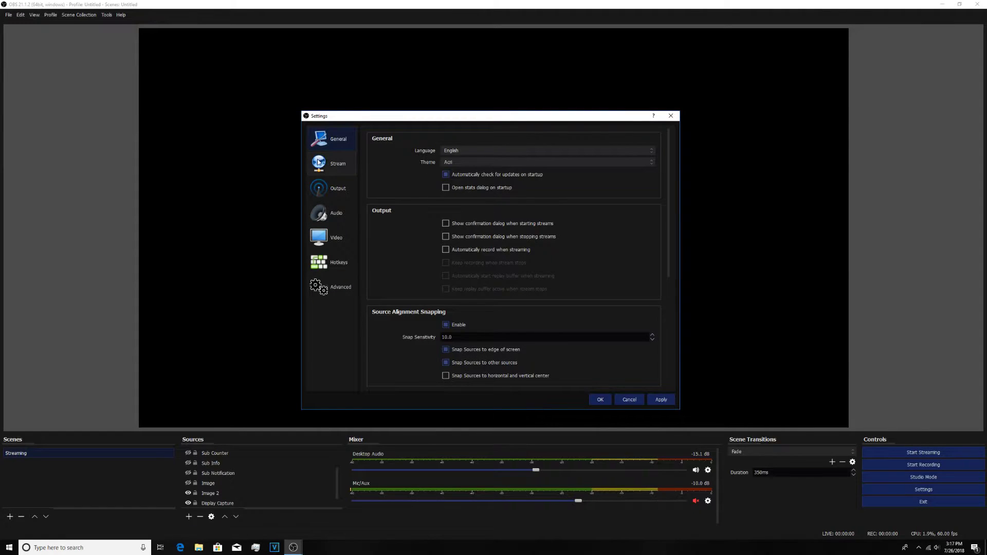
scroll(402, 272, "down", 3)
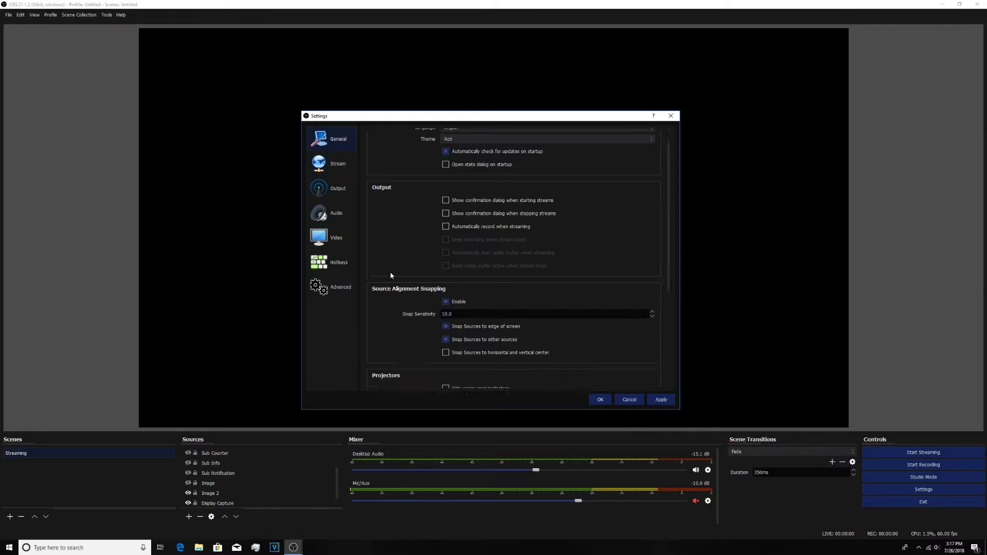
scroll(391, 275, "down", 2)
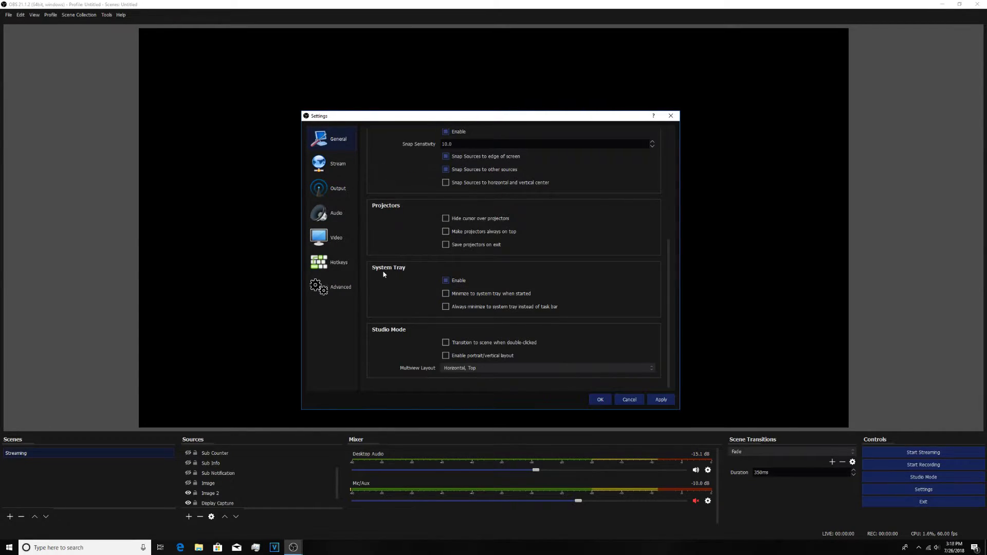
left_click(335, 164)
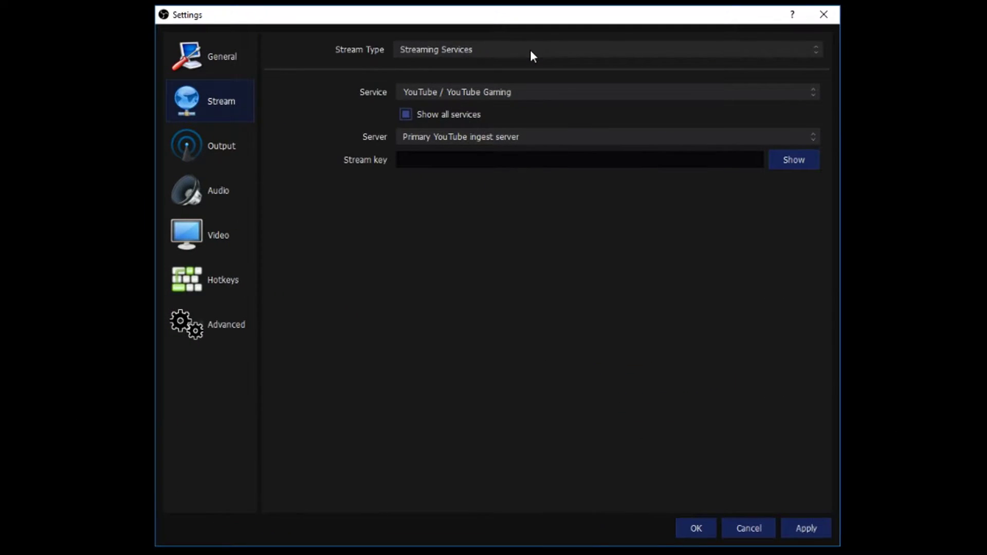
Set Stream Type to Streaming Services and Service to YouTube / YouTube Gaming.
left_click(530, 50)
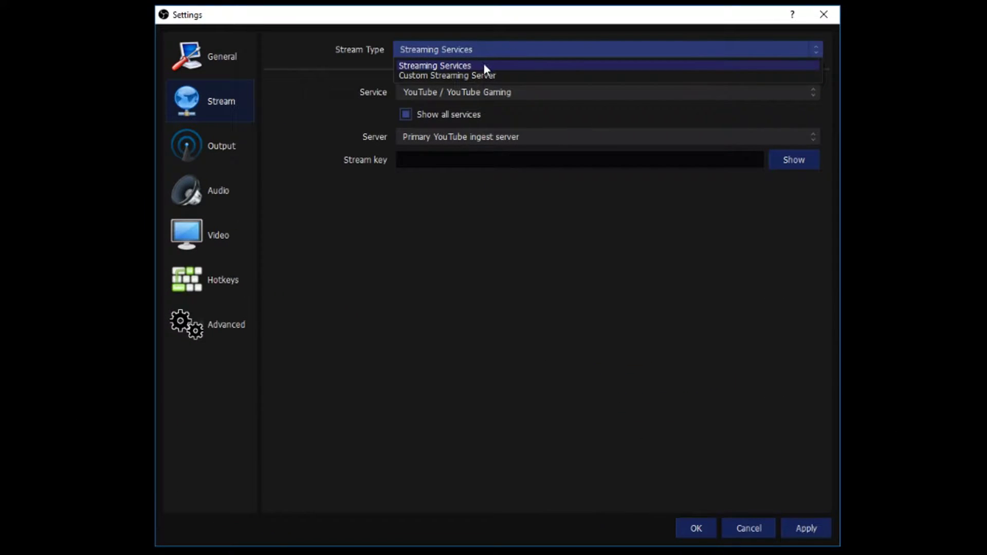
left_click(468, 75)
left_click(462, 64)
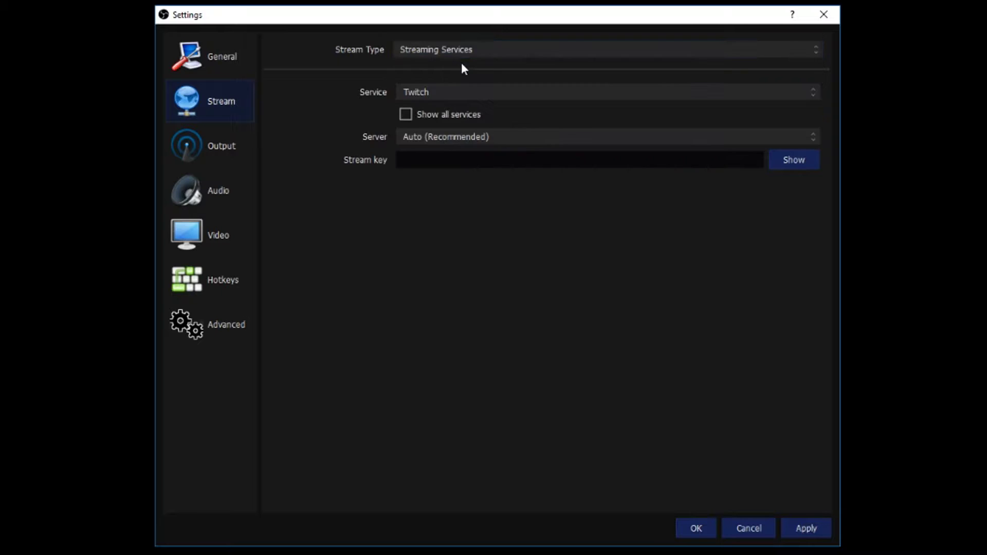
left_click(464, 96)
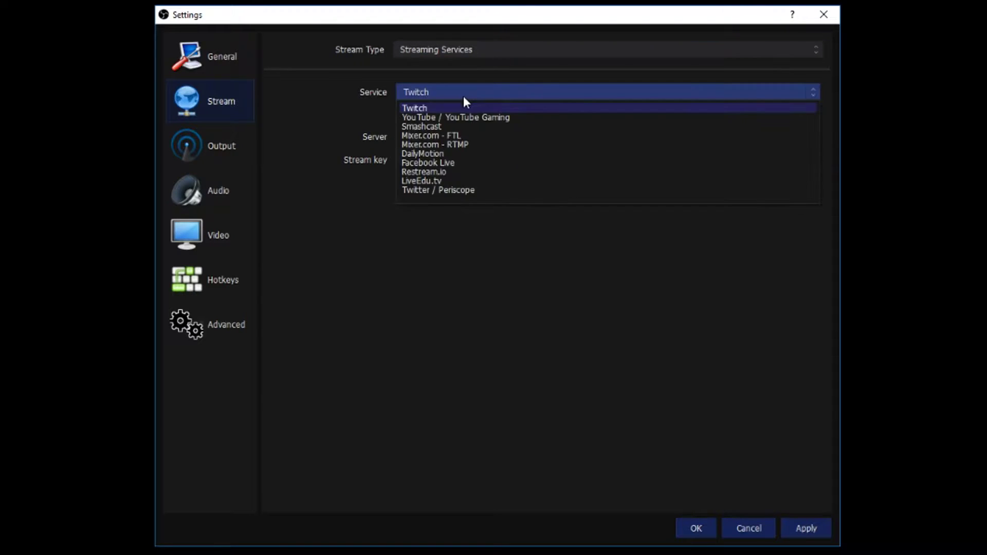
left_click(456, 91)
left_click(469, 91)
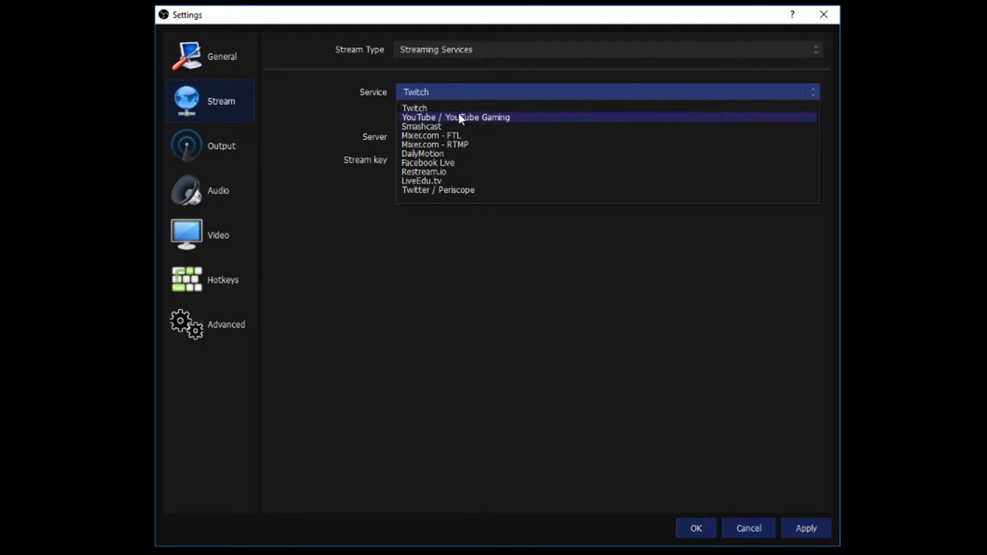
left_click(459, 117)
left_click(459, 95)
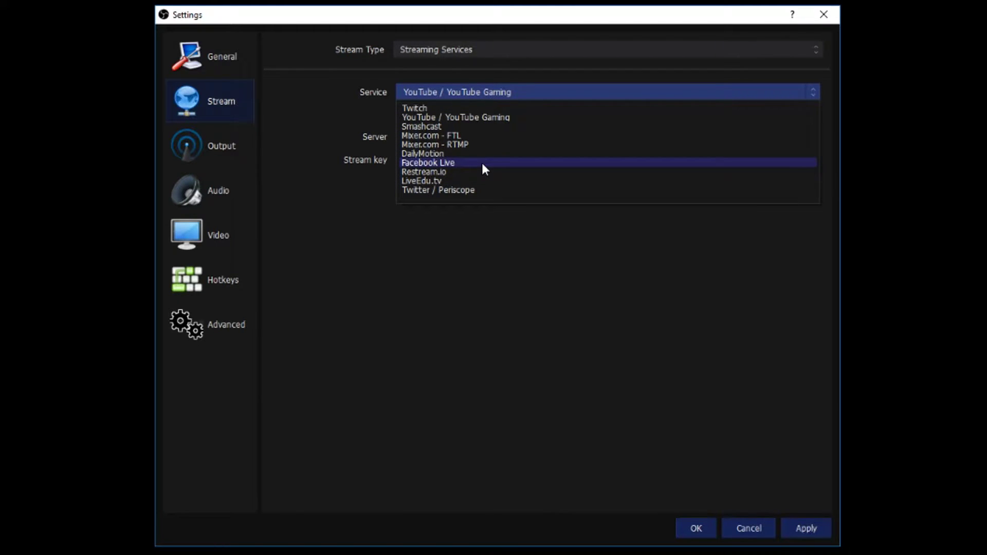
left_click(476, 230)
Tick Show all services and keep the Primary YouTube ingest server.
left_click(464, 92)
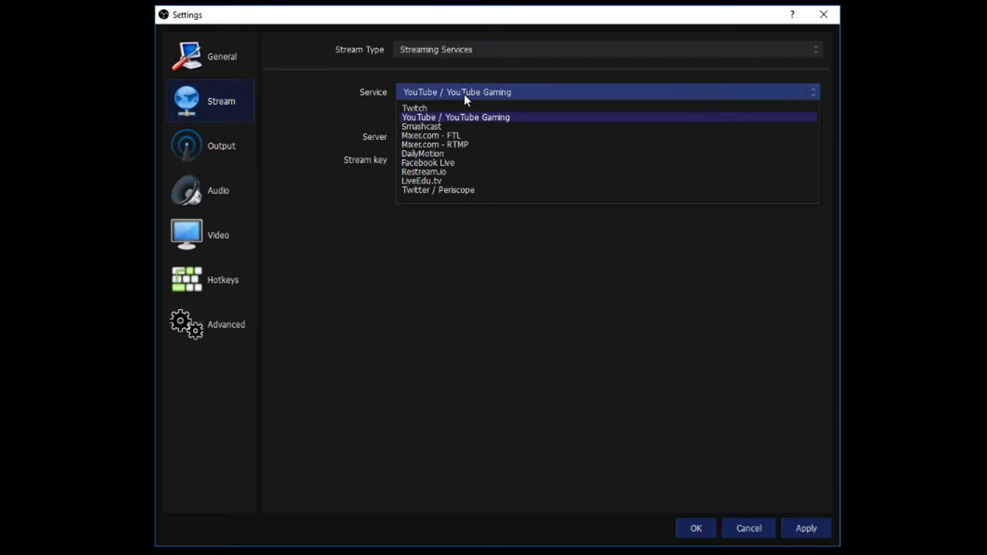
left_click(514, 242)
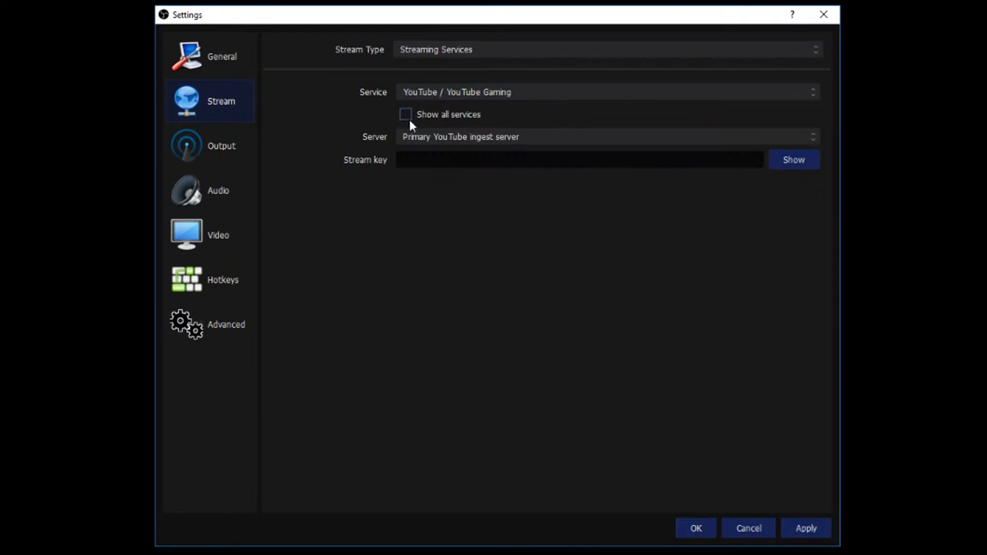
left_click(496, 91)
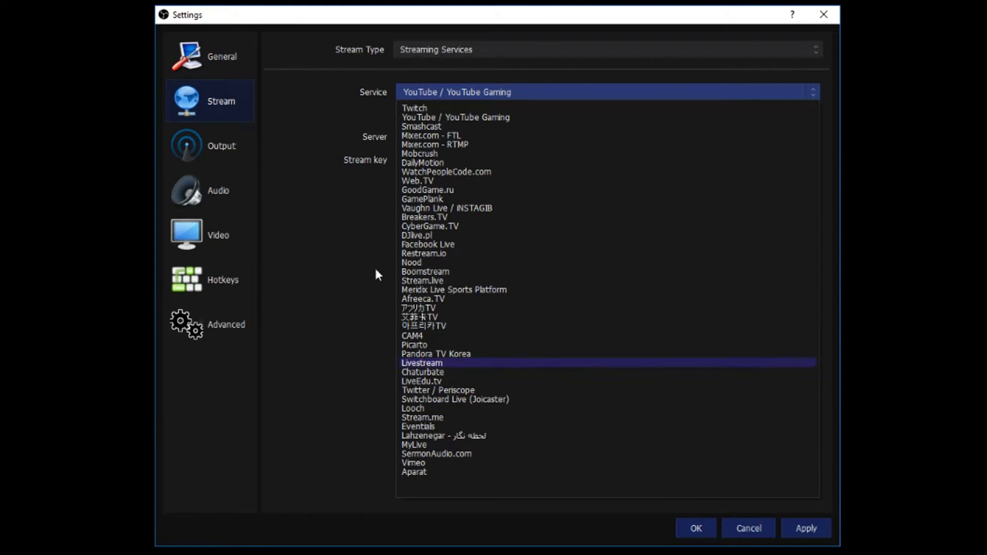
left_click(287, 221)
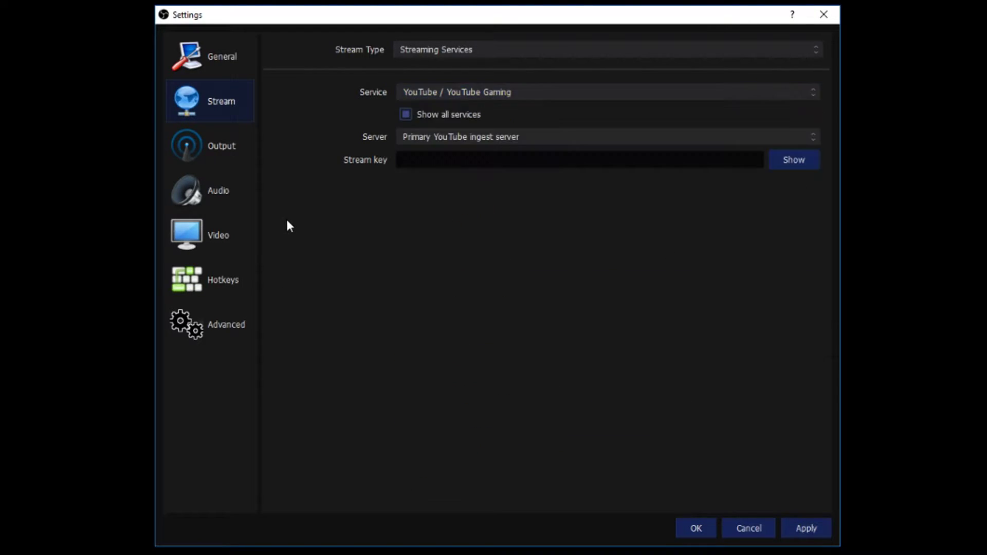
left_click(548, 140)
left_click(548, 140)
left_click(222, 152)
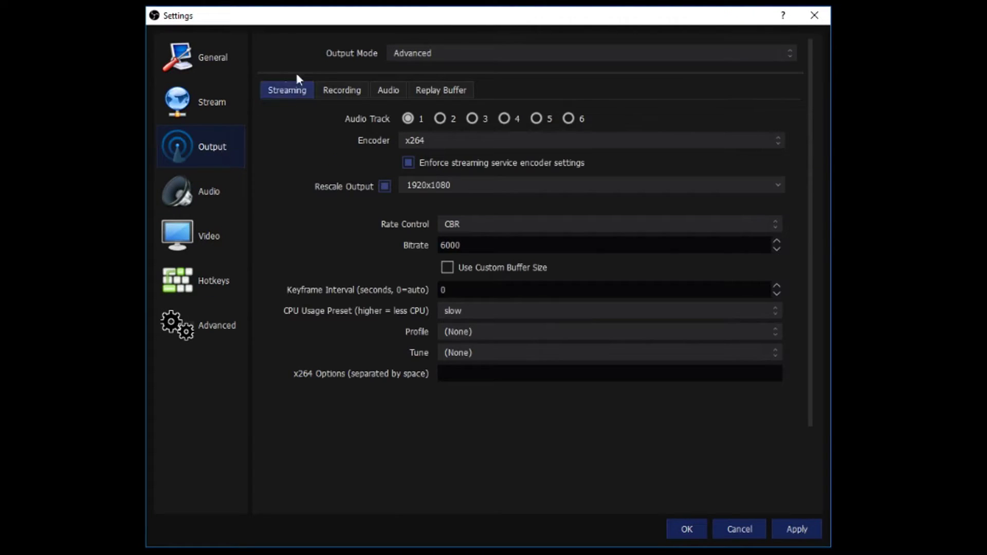
left_click(462, 54)
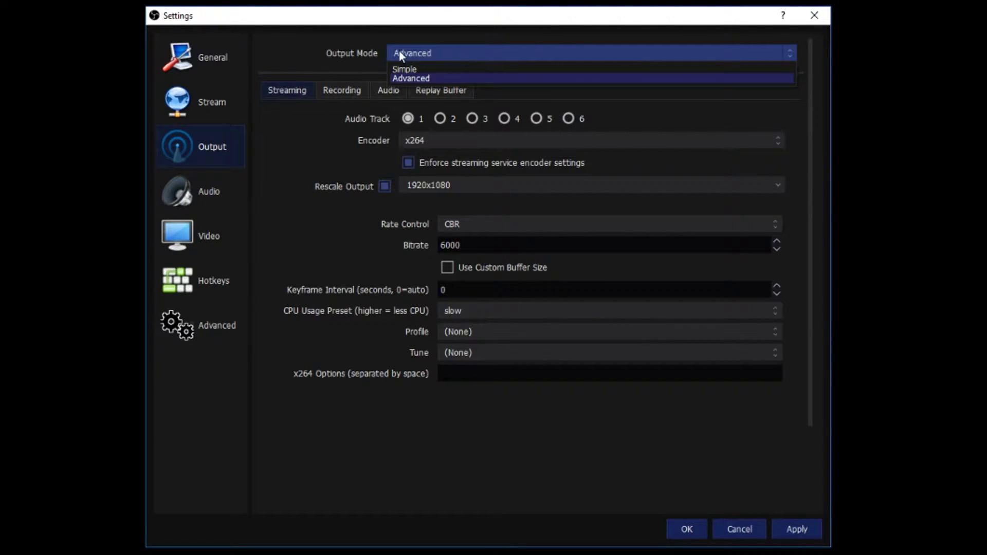
left_click(444, 59)
left_click(446, 56)
left_click(439, 69)
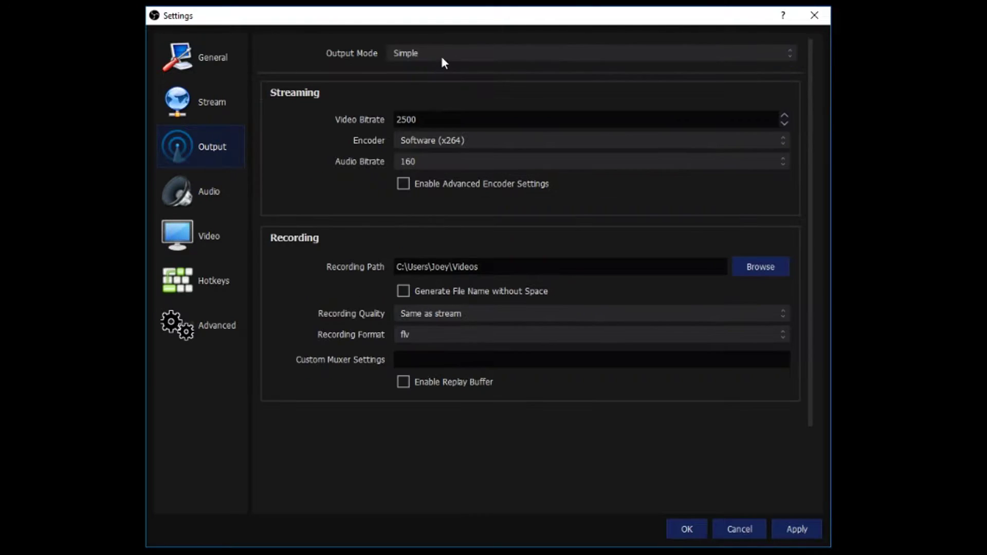
left_click(441, 58)
left_click(435, 76)
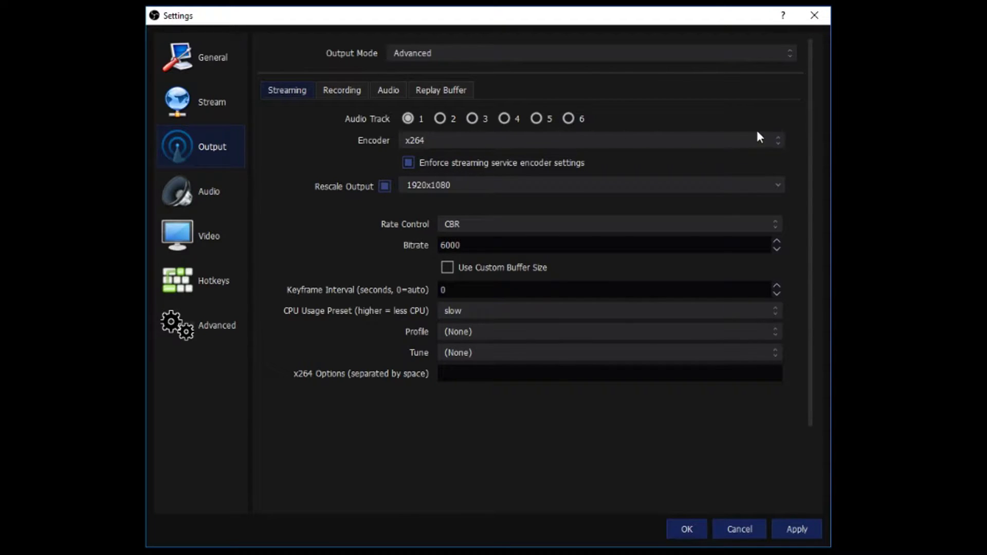
left_click(596, 187)
Keep streaming output at 1920x1080 rescale, CBR rate control, slow preset and unchanged profile.
left_click(778, 188)
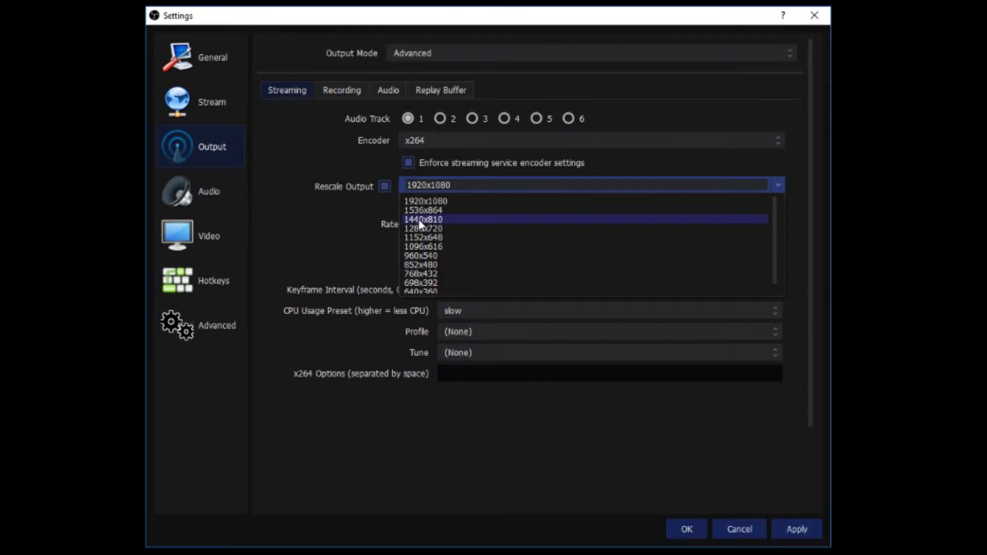
left_click(649, 178)
left_click(585, 226)
left_click(585, 227)
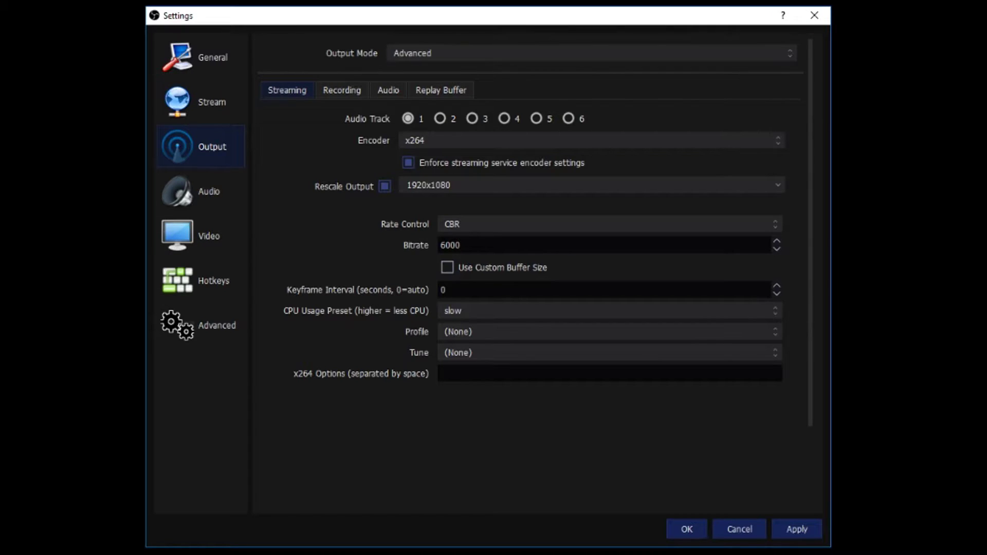
left_click(514, 311)
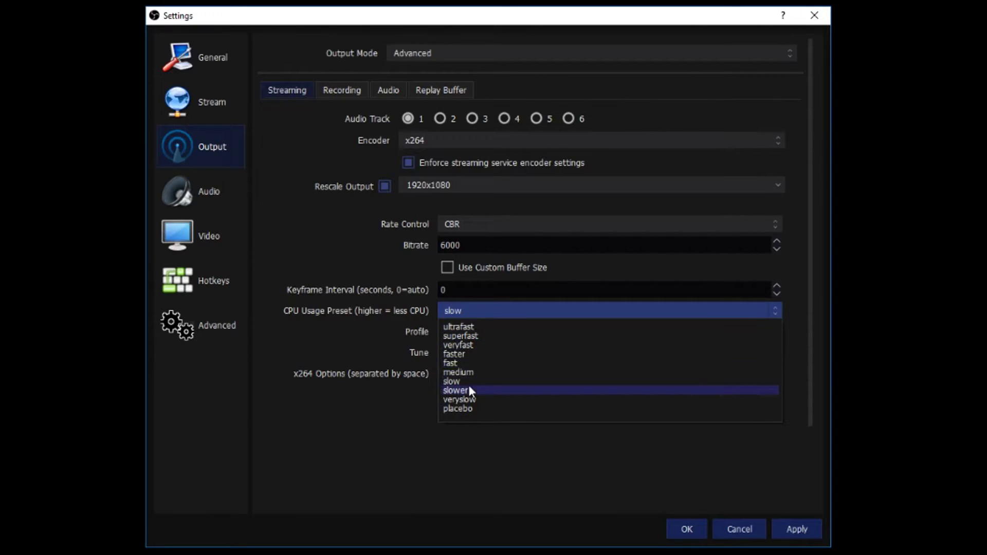
left_click(452, 381)
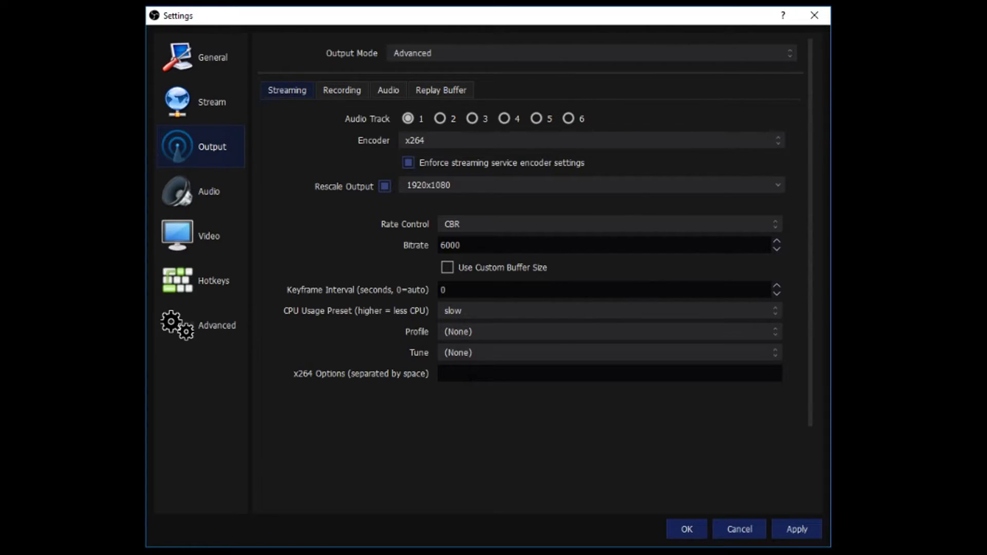
left_click(470, 331)
key("Escape")
Keep recording as Standard type, mp4 format, stream encoder, rescaled to 1920x1080.
left_click(339, 91)
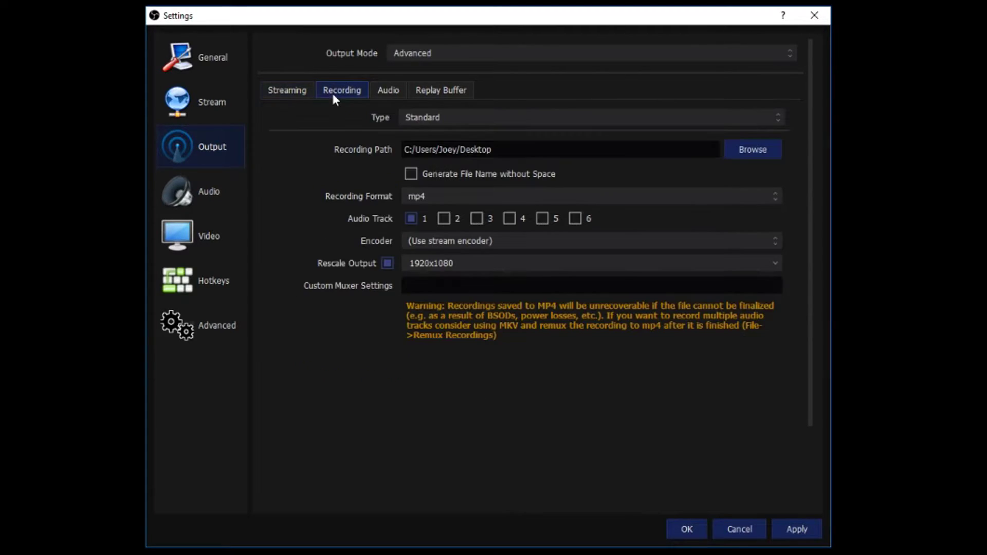
left_click(490, 119)
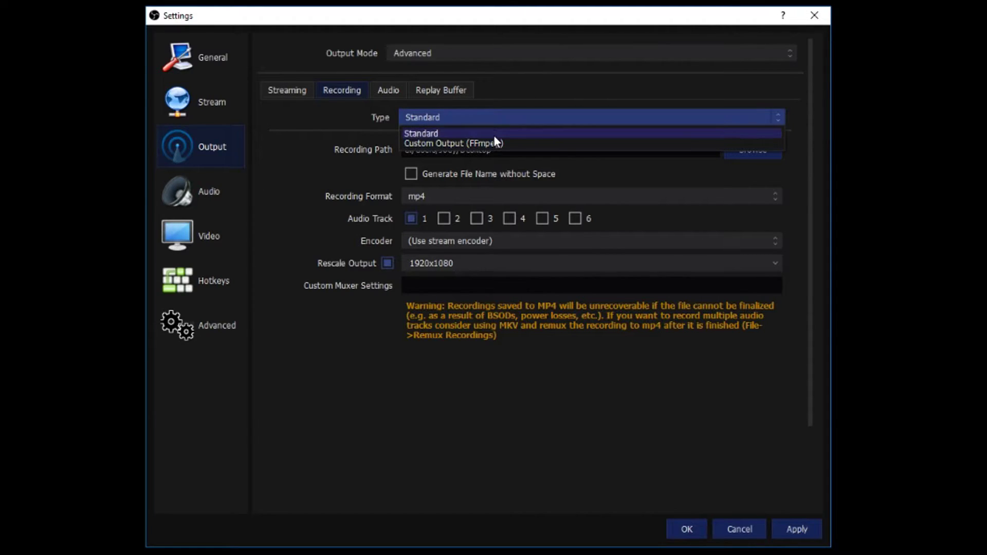
left_click(496, 134)
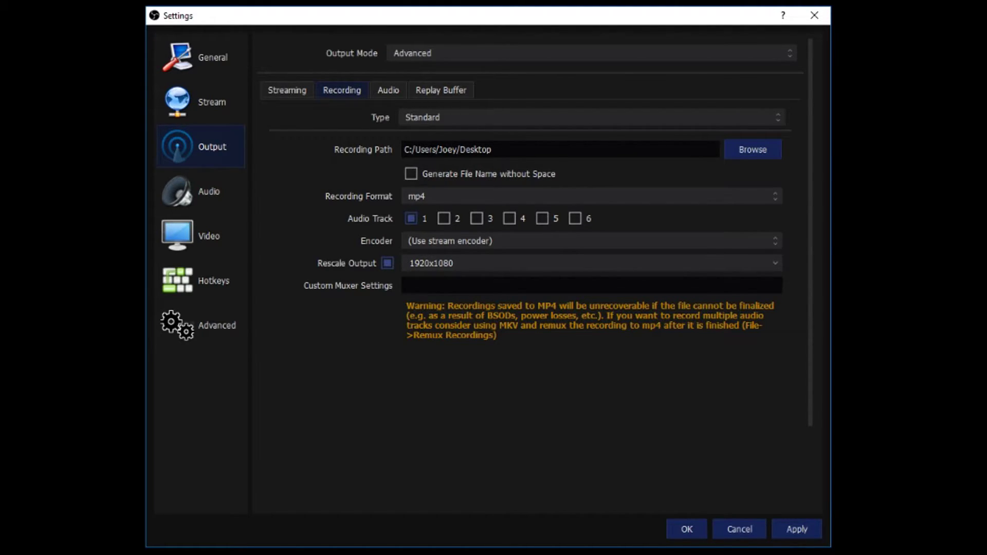
left_click(481, 197)
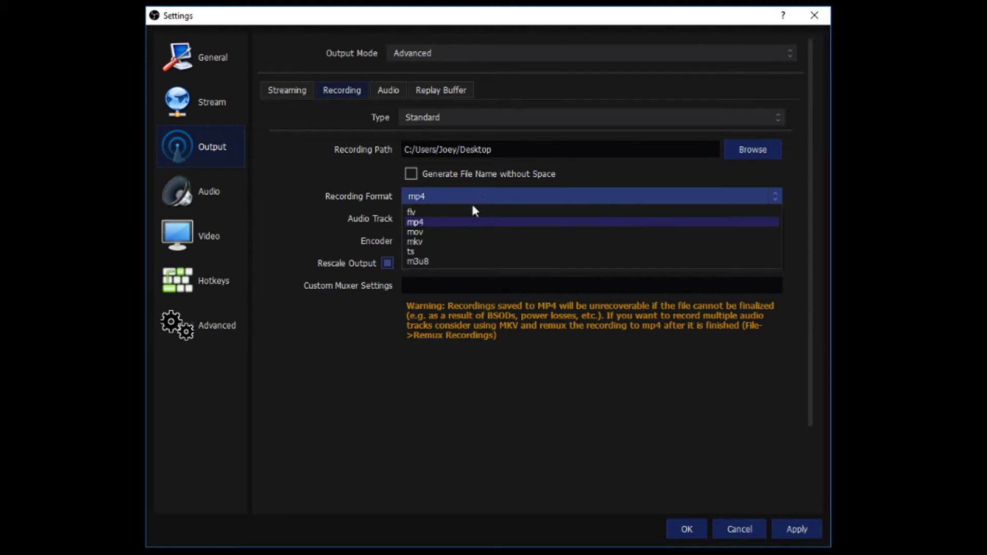
left_click(439, 223)
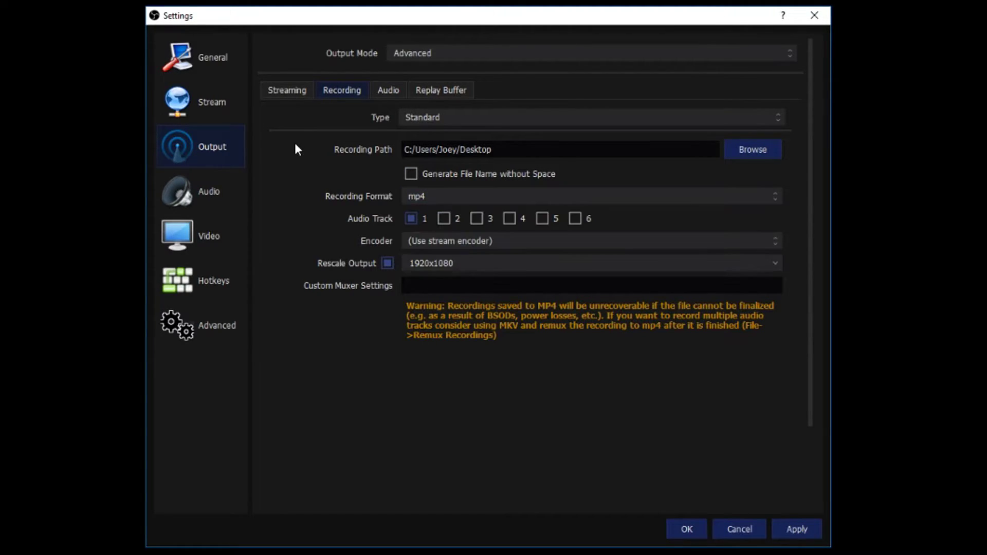
left_click(459, 242)
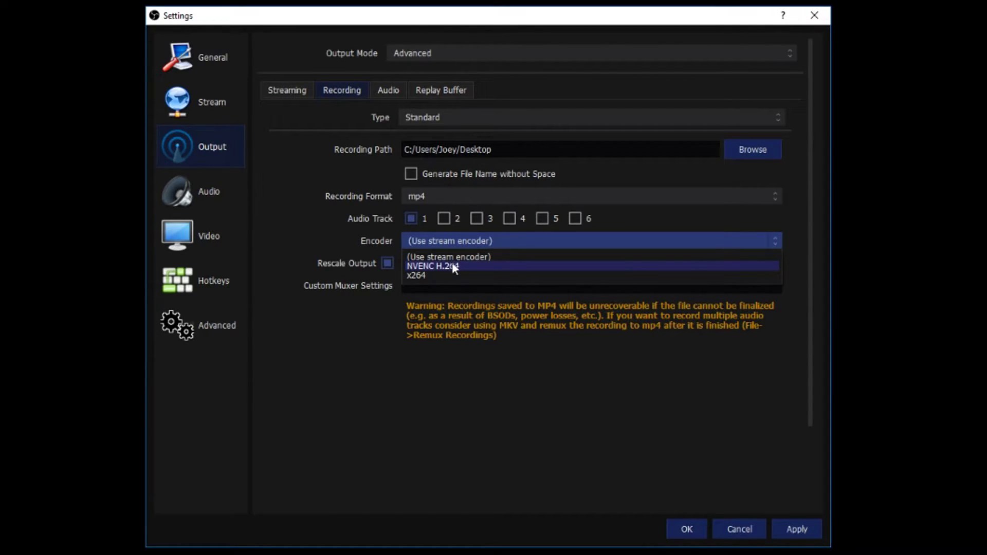
left_click(475, 257)
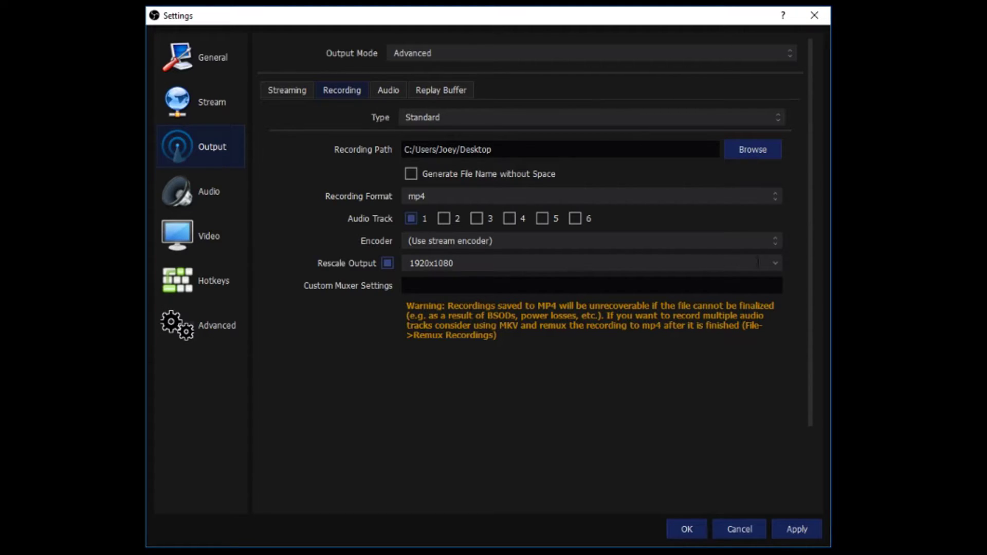
left_click(740, 265)
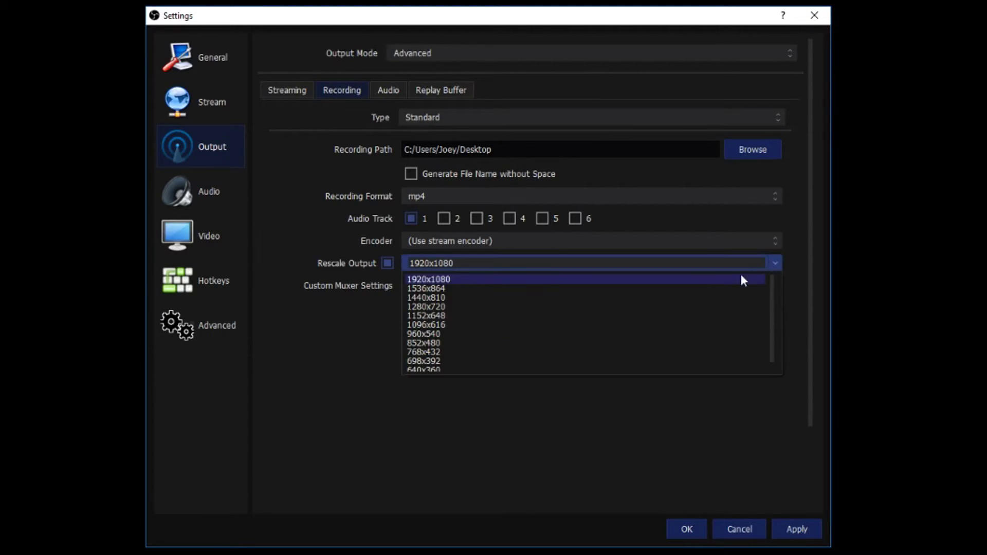
left_click(566, 279)
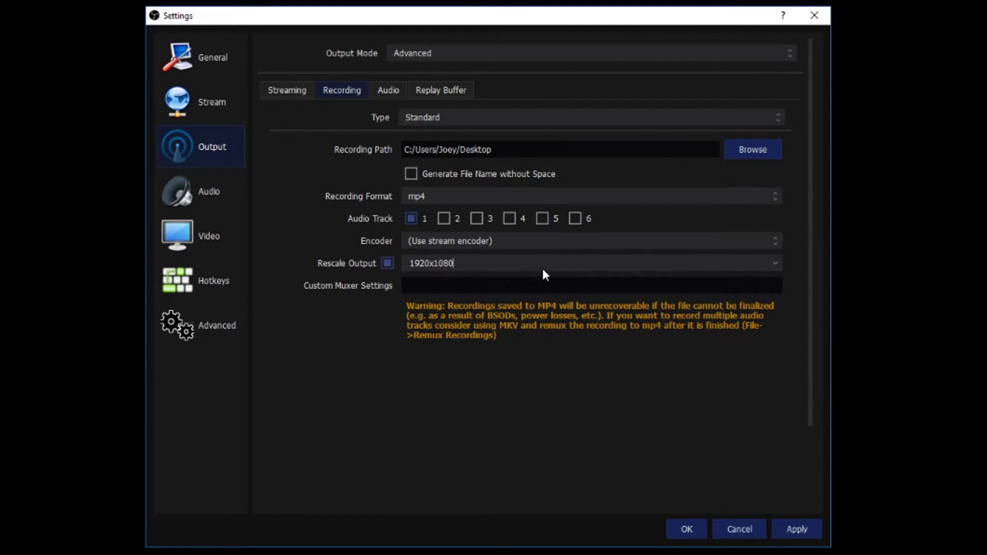
Review the Output Audio and Replay Buffer tabs, then set the audio sample rate to 48khz.
left_click(388, 90)
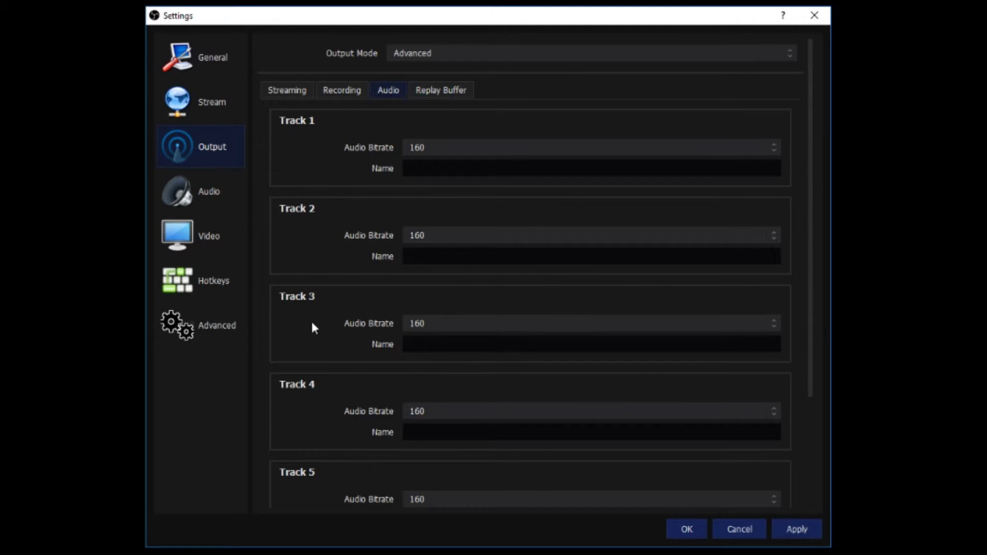
left_click(446, 89)
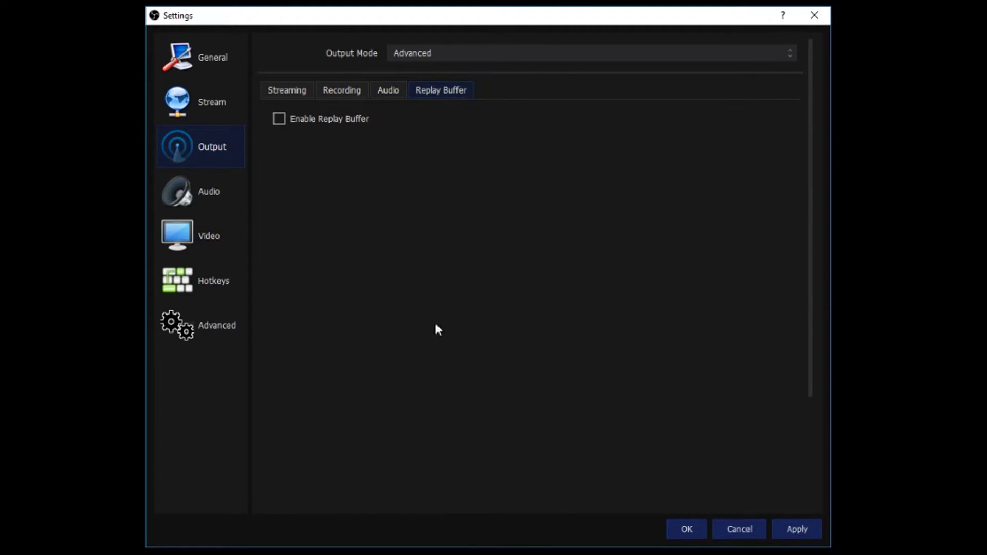
left_click(220, 195)
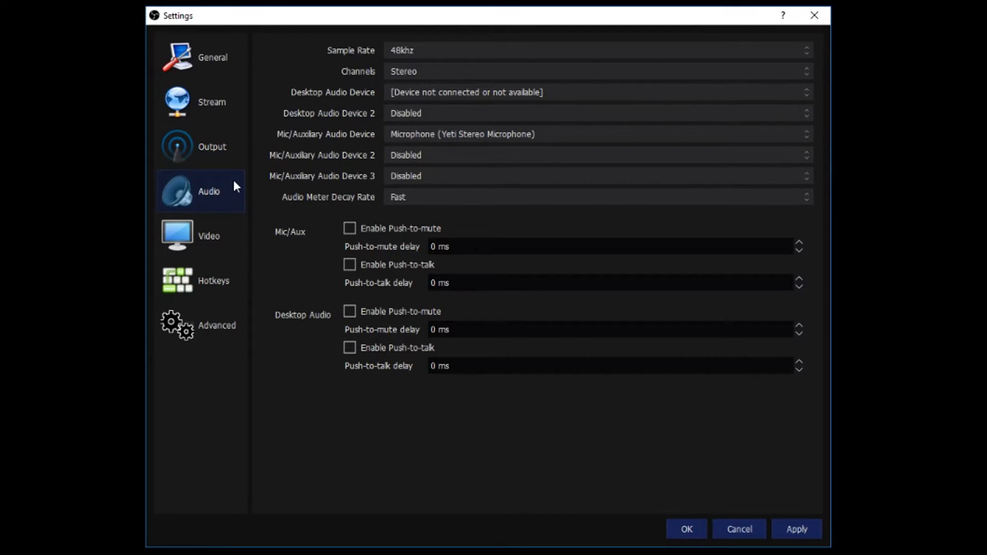
scroll(411, 50, "up", 1)
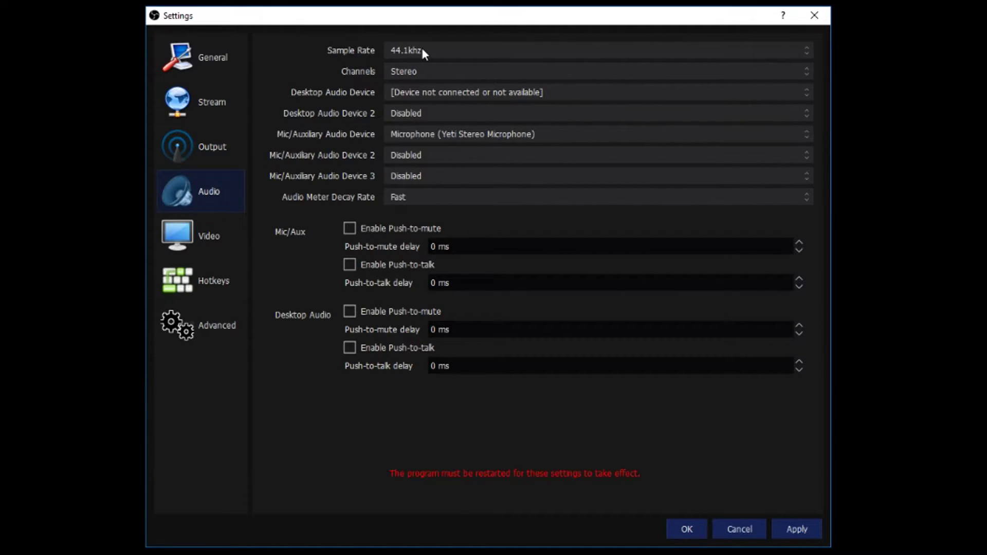
left_click(423, 51)
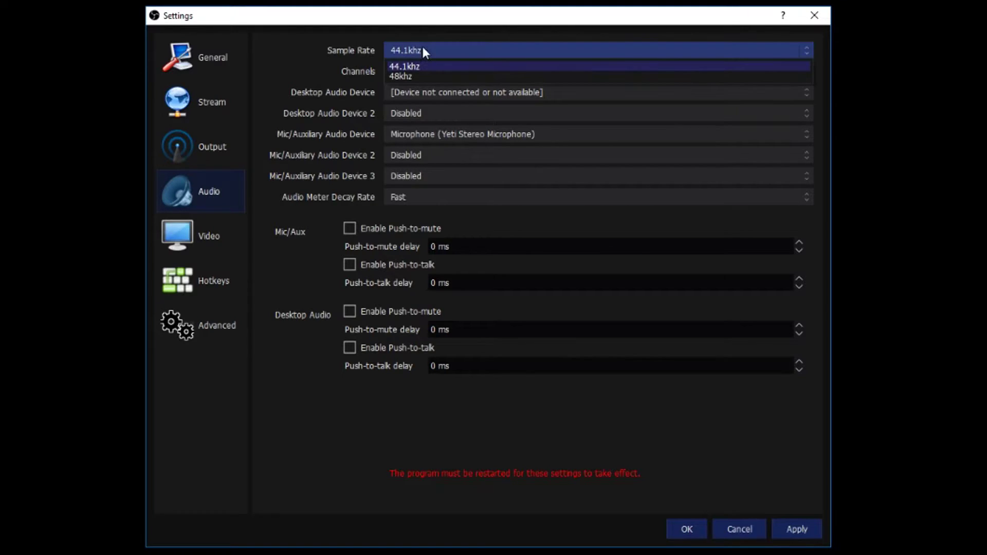
left_click(425, 77)
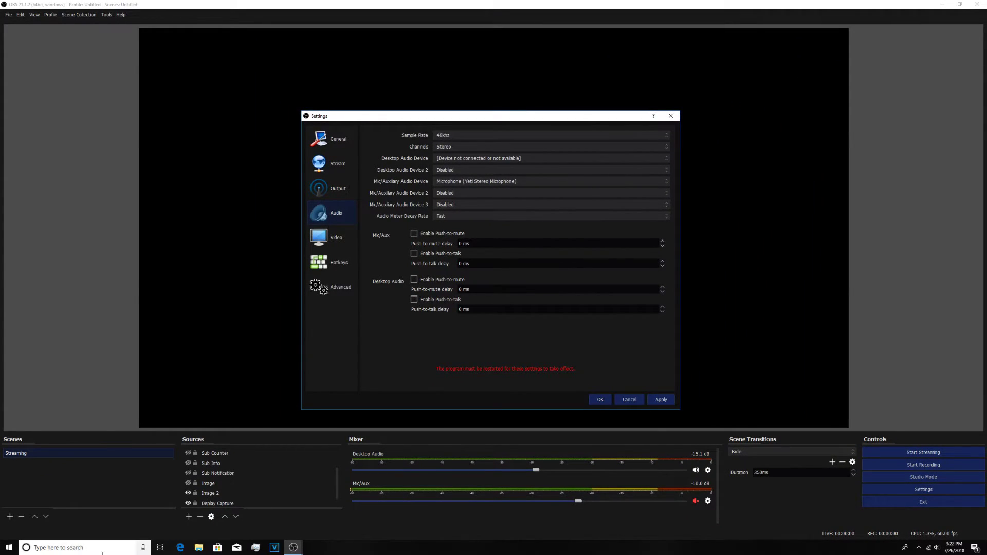
Search Windows for 'sound' to bring up the Sound control panel.
left_click(64, 548)
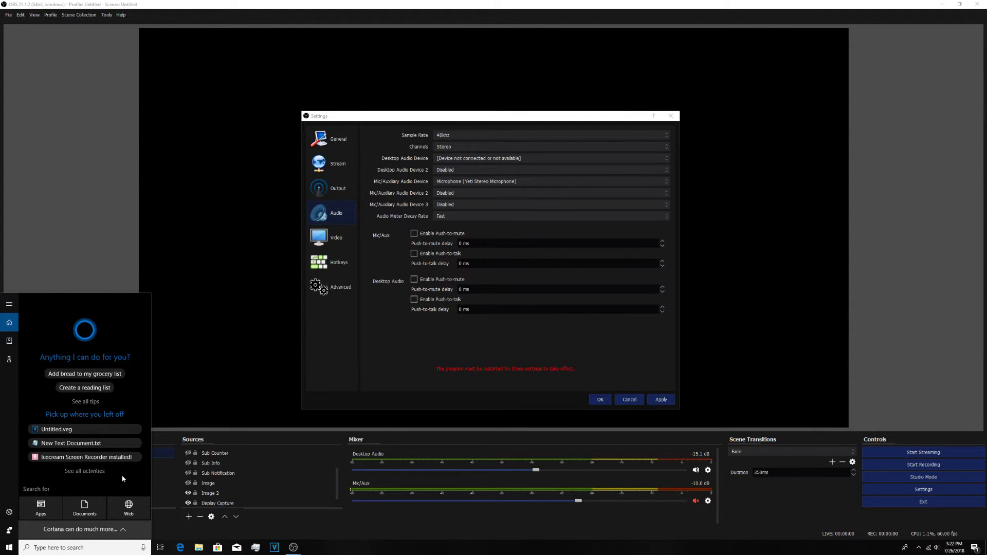
type("sound")
key("Return")
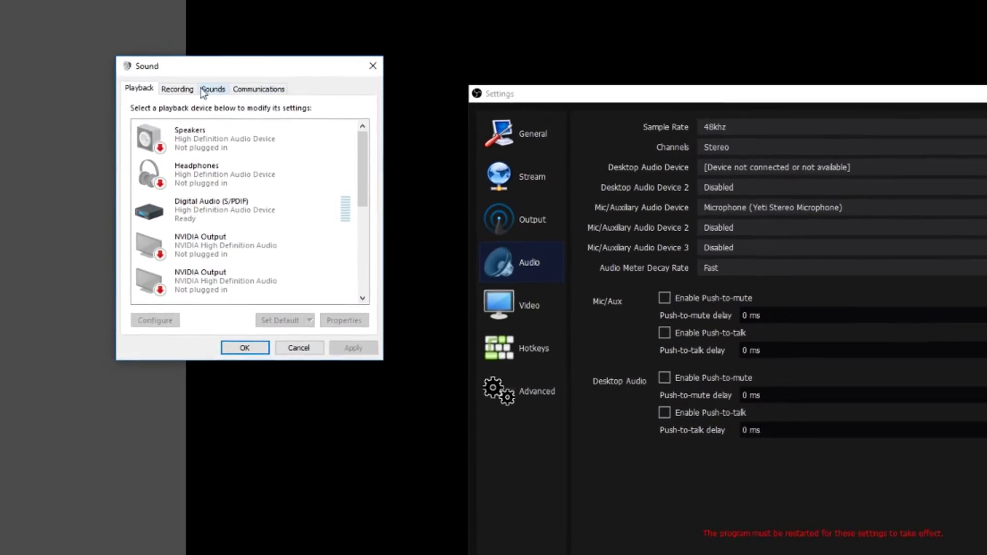
Select the Yeti Stereo Microphone among the recording devices and open its properties.
left_click(140, 114)
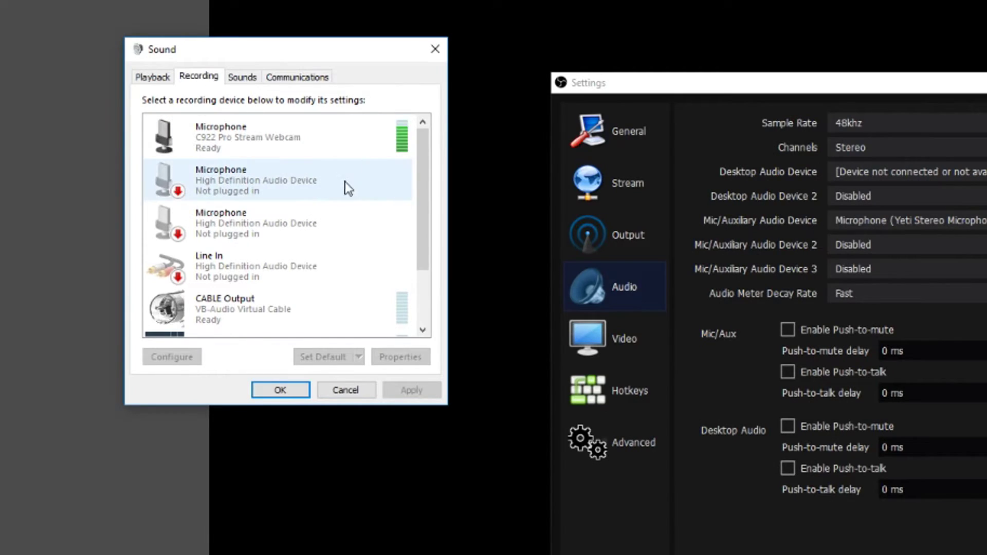
scroll(353, 221, "down", 1)
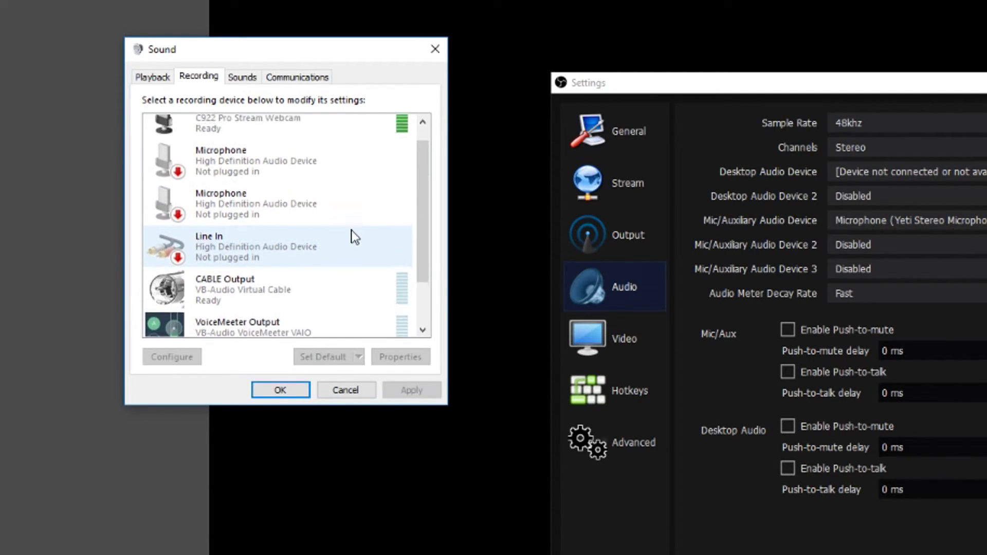
scroll(352, 231, "up", 1)
scroll(345, 211, "down", 3)
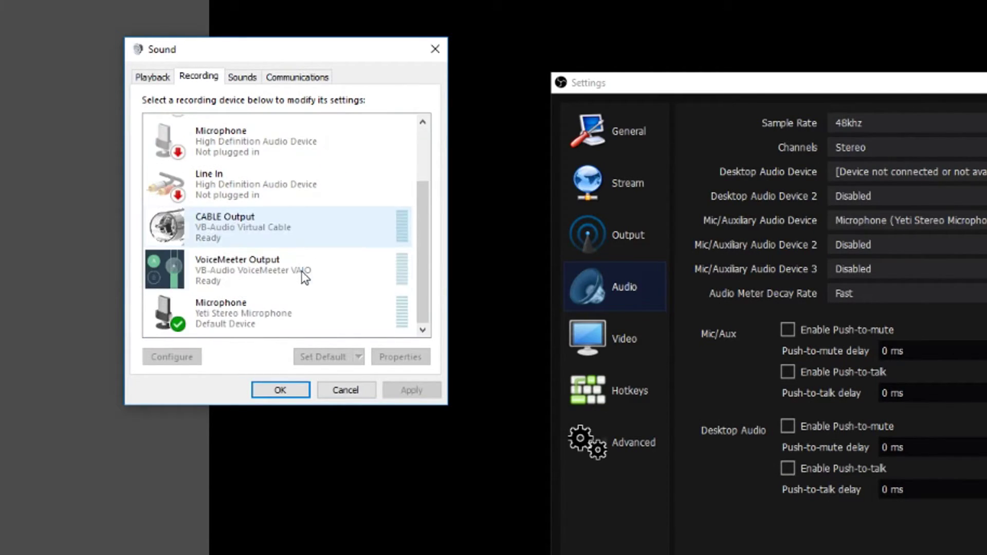
left_click(278, 302)
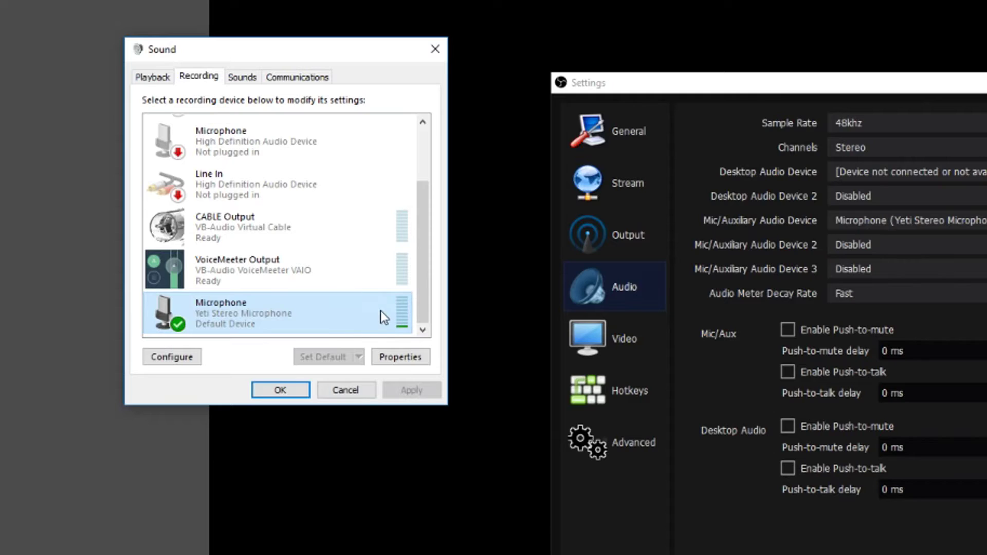
left_click(406, 359)
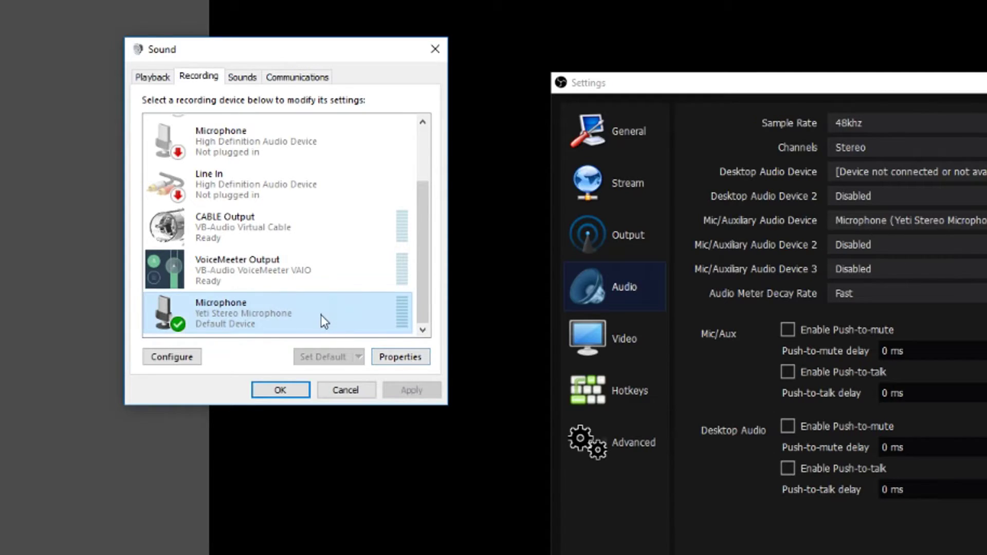
left_click(407, 356)
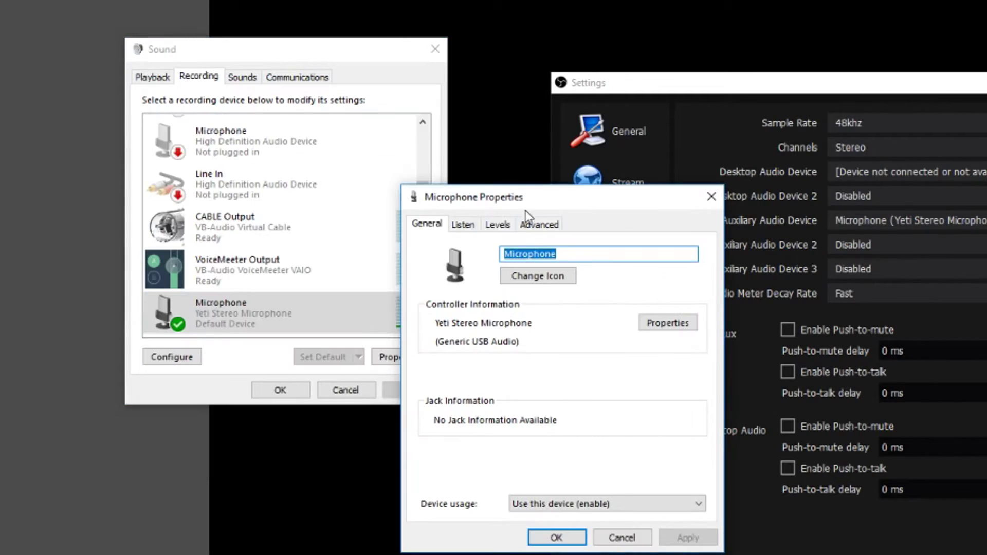
Set the microphone's default format to 2 channel, 16 bit, 48000 Hz (DVD Quality).
left_click(538, 224)
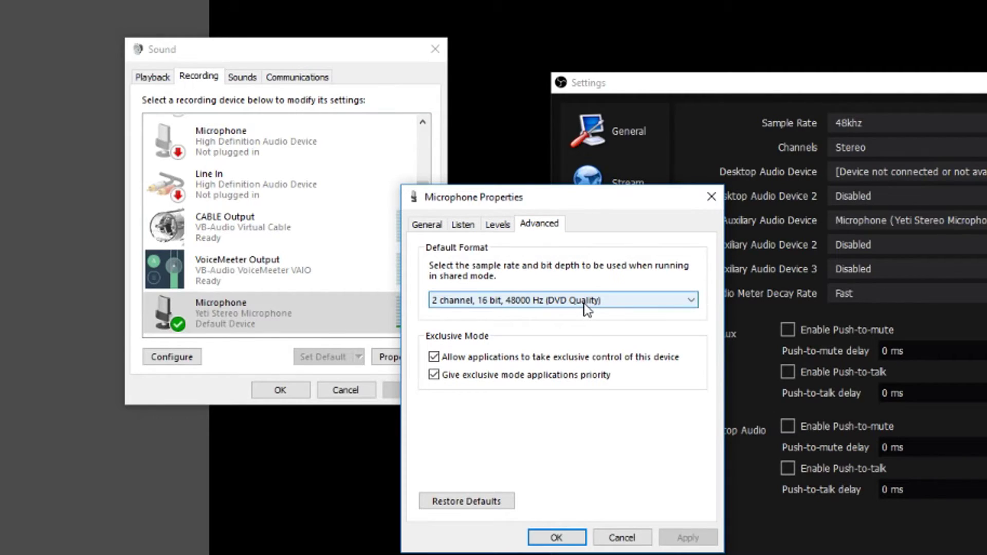
left_click(525, 300)
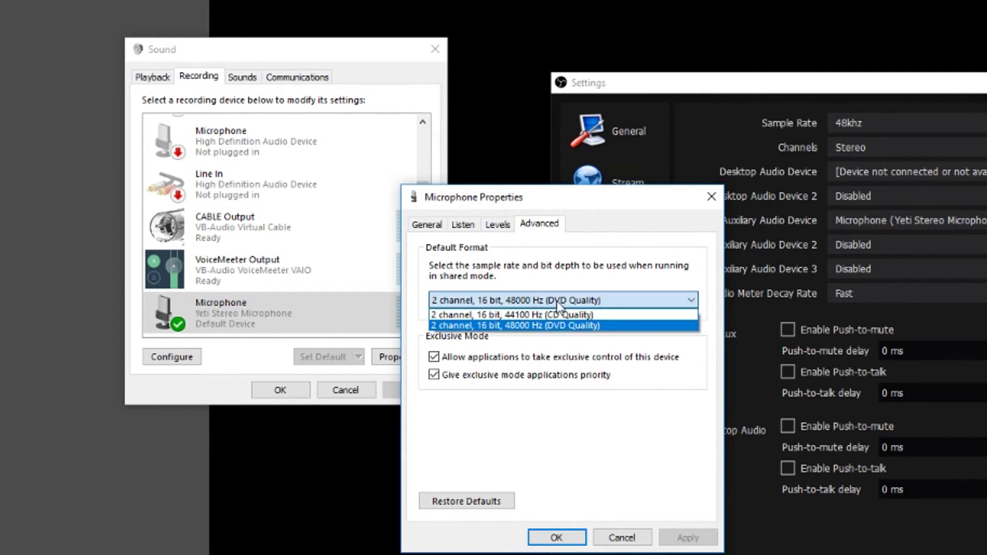
left_click(572, 325)
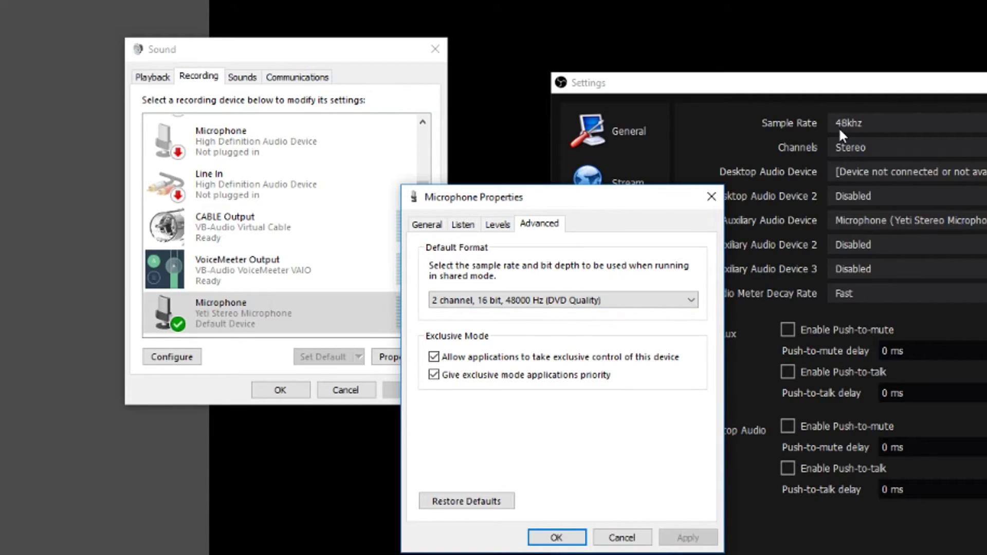
left_click(546, 303)
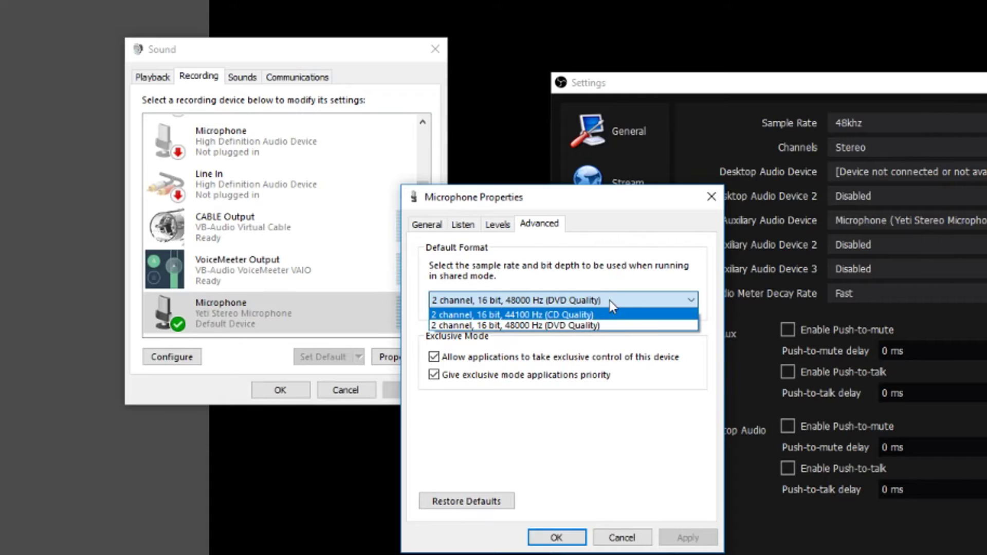
left_click(579, 328)
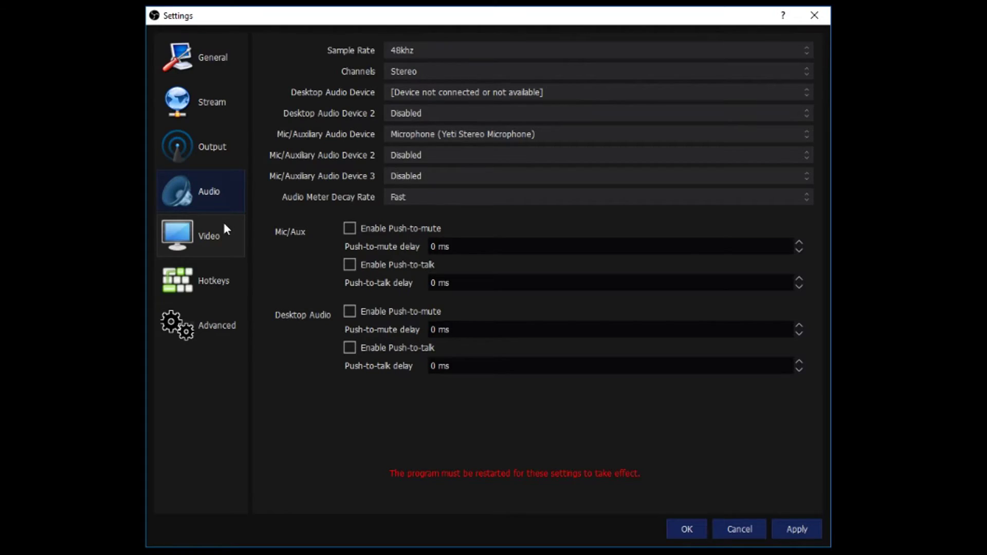
left_click(226, 230)
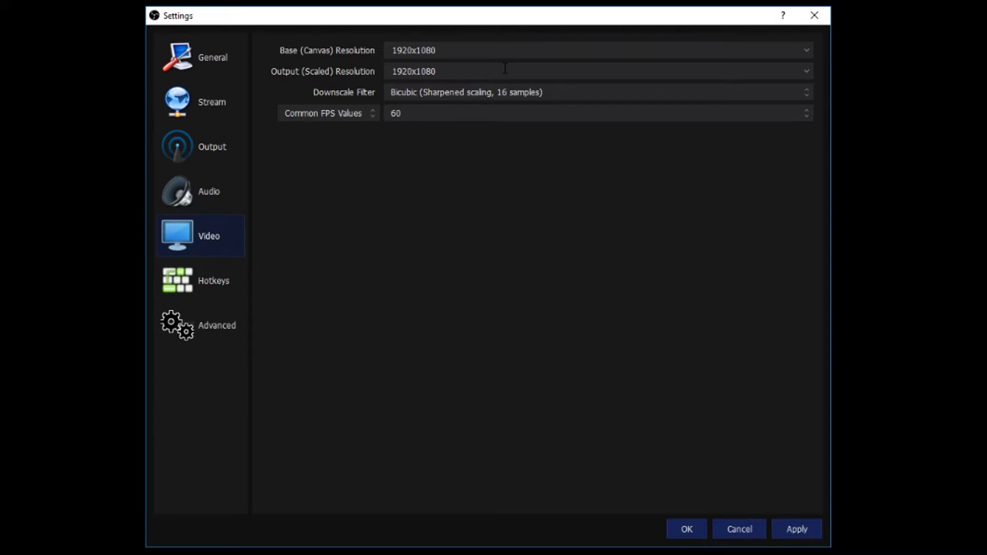
Keep the Bicubic downscale filter and choose 60 as the common FPS value.
left_click(559, 91)
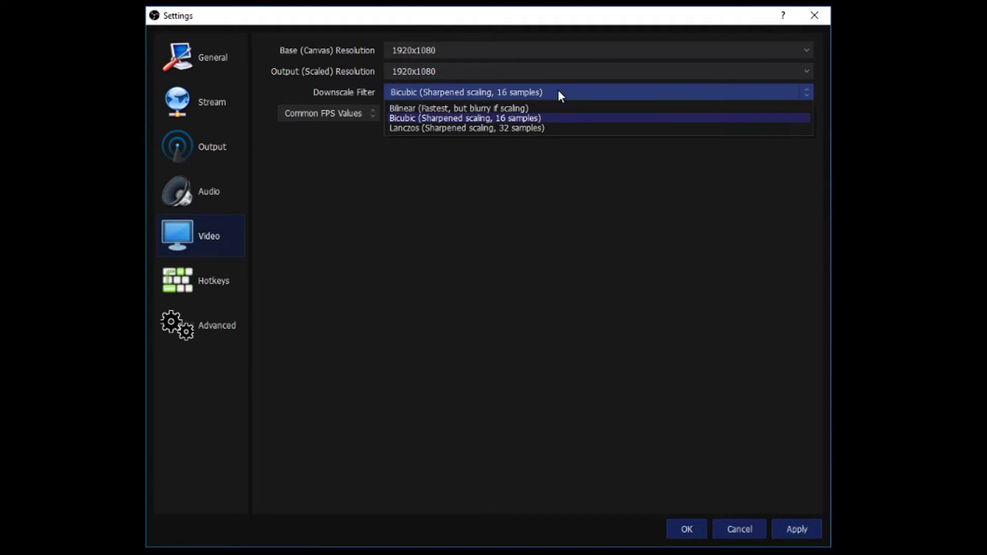
left_click(540, 118)
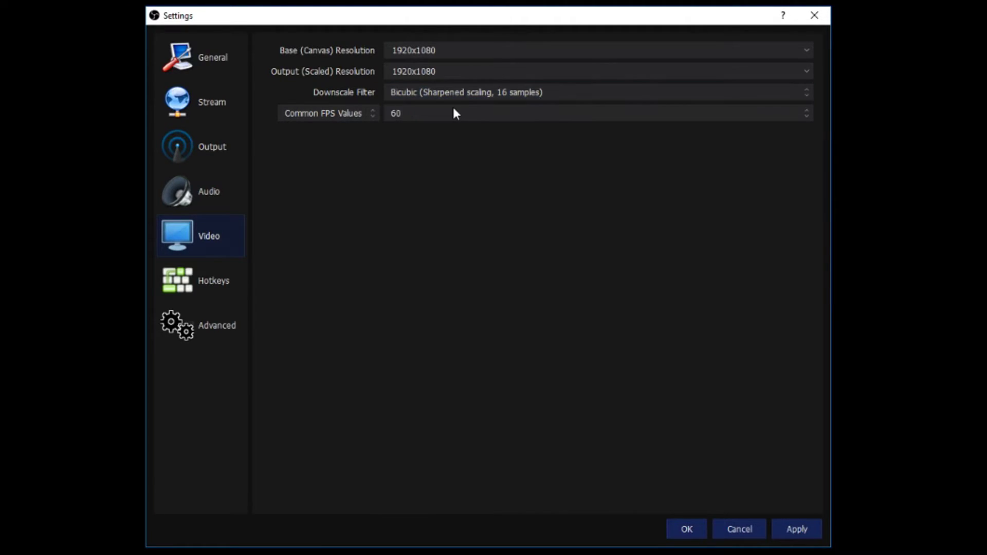
left_click(453, 111)
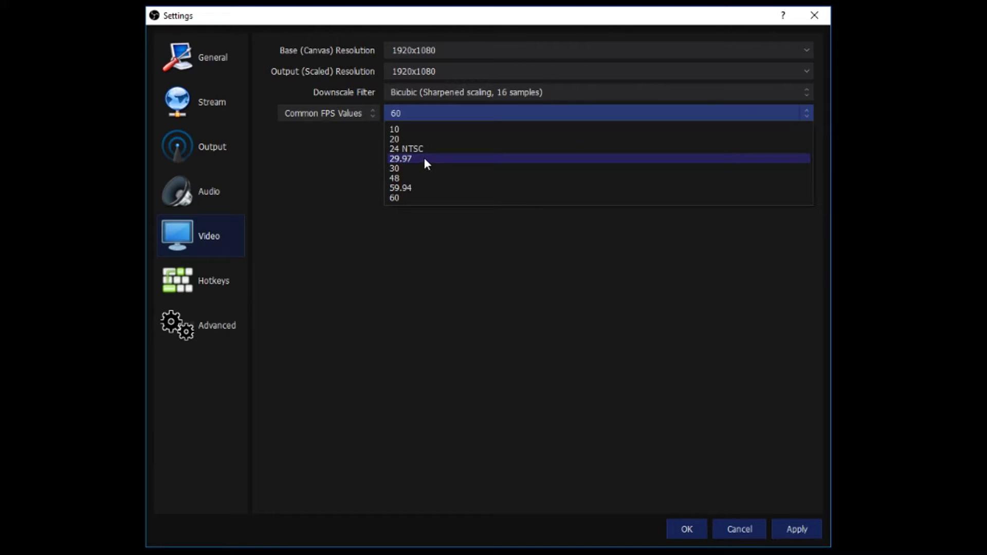
left_click(419, 197)
Scroll through the Hotkeys list of streaming and recording shortcuts.
left_click(213, 276)
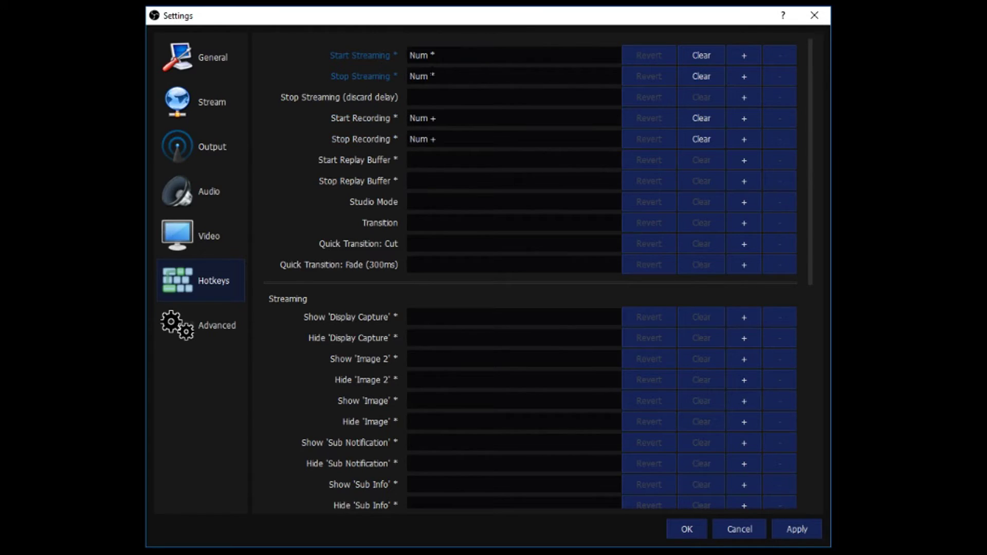
scroll(304, 226, "down", 3)
scroll(291, 206, "down", 3)
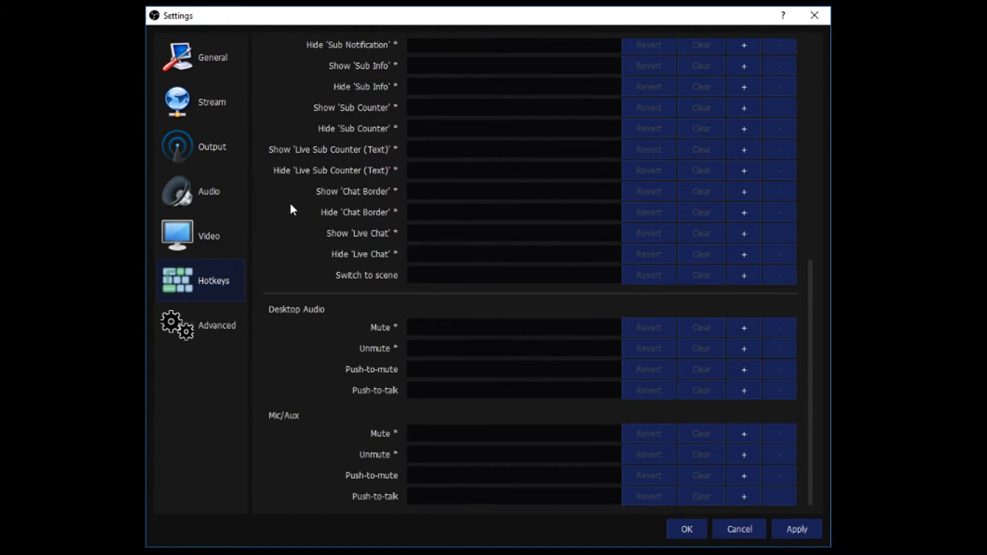
scroll(290, 203, "up", 6)
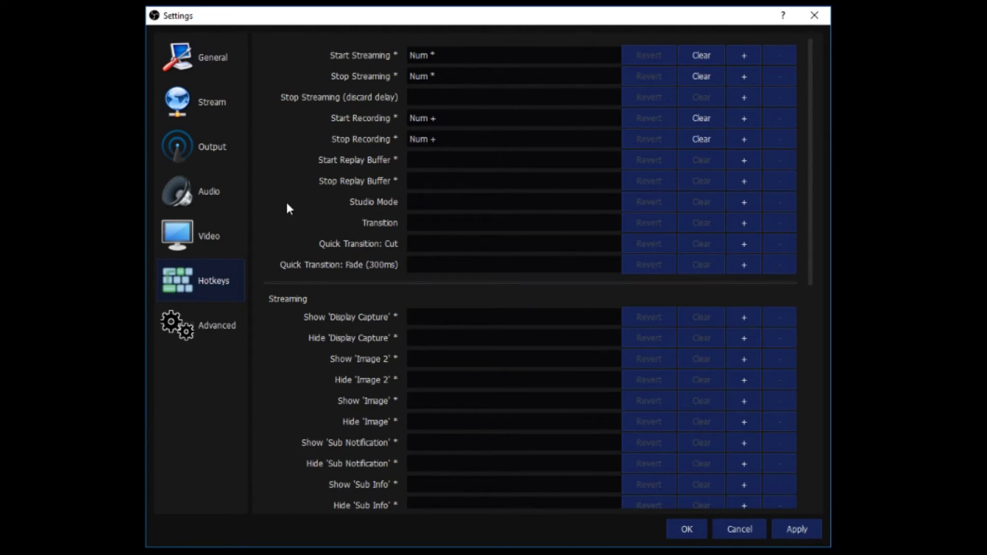
left_click(214, 318)
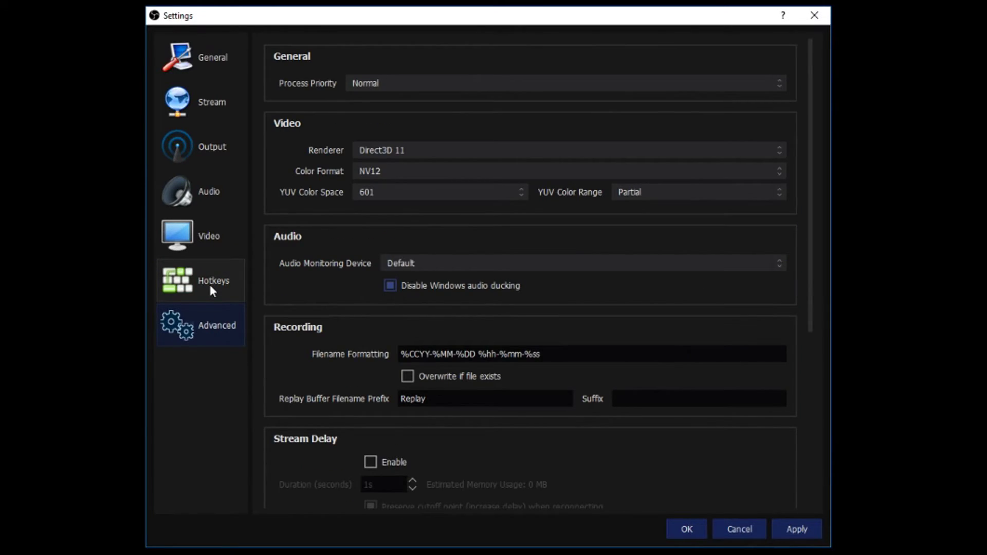
scroll(262, 255, "down", 3)
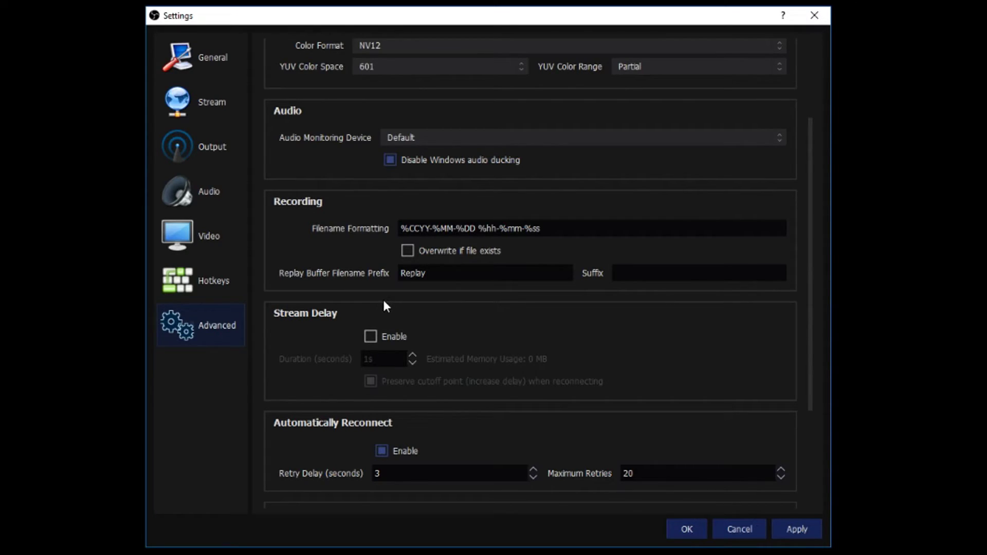
left_click(371, 336)
left_click(413, 363)
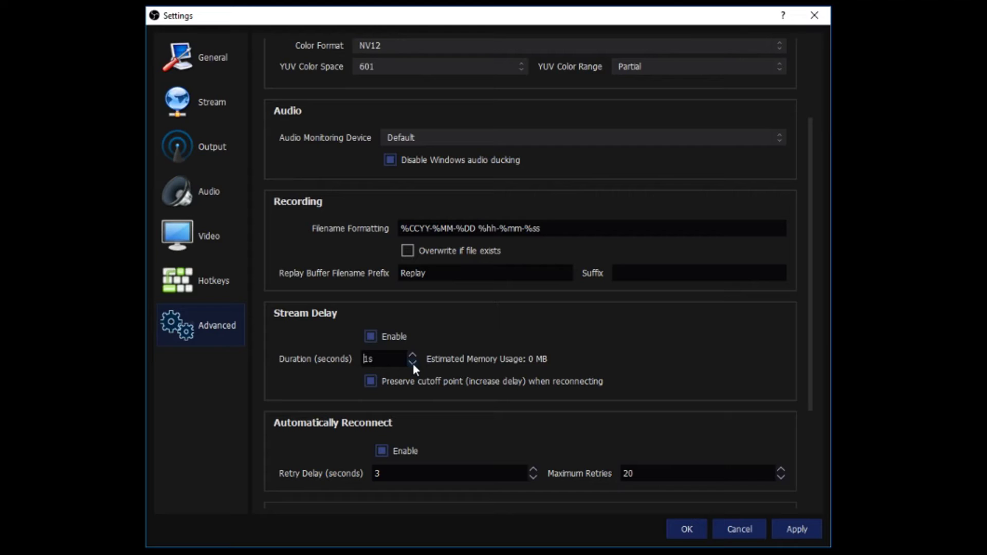
left_click(413, 355)
left_click(412, 354)
left_click(413, 355)
left_click(412, 355)
left_click(413, 354)
left_click(412, 355)
left_click(415, 361)
left_click(414, 361)
left_click(415, 361)
left_click(415, 361)
left_click(415, 361)
left_click(415, 361)
left_click(382, 336)
scroll(382, 337, "down", 3)
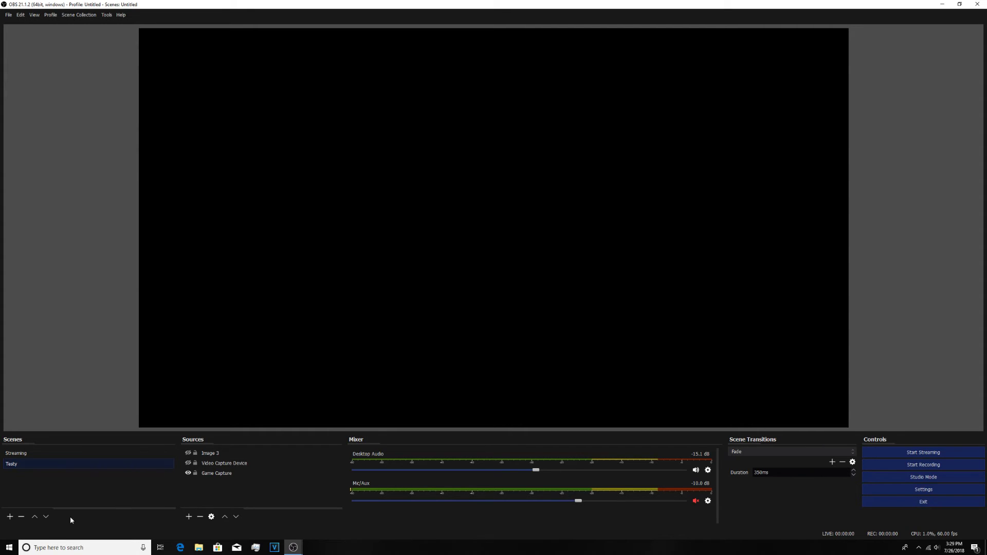
Open the Windows taskbar search box over OBS Studio.
left_click(90, 547)
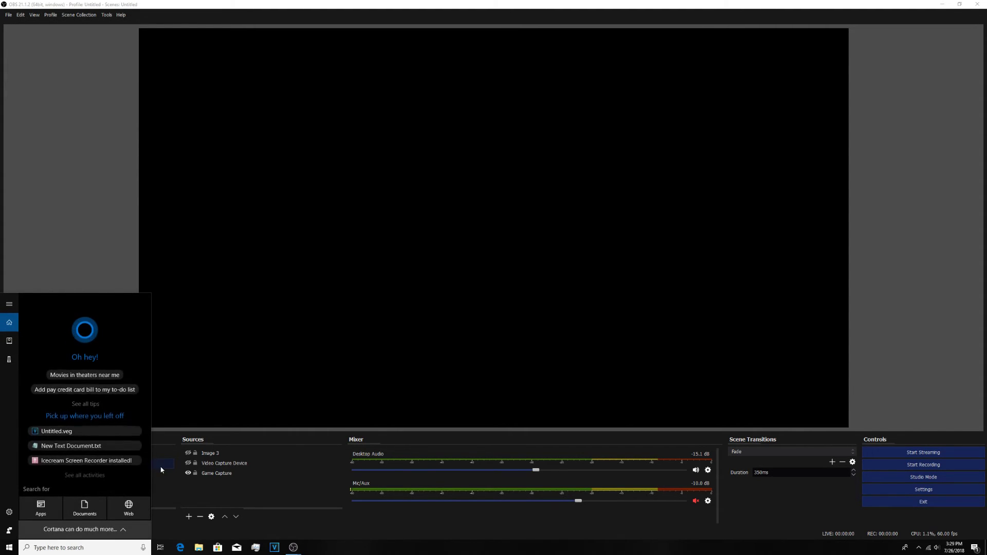
Launch Task Manager via a 'task ma' search and expand it to More details.
type("task ma")
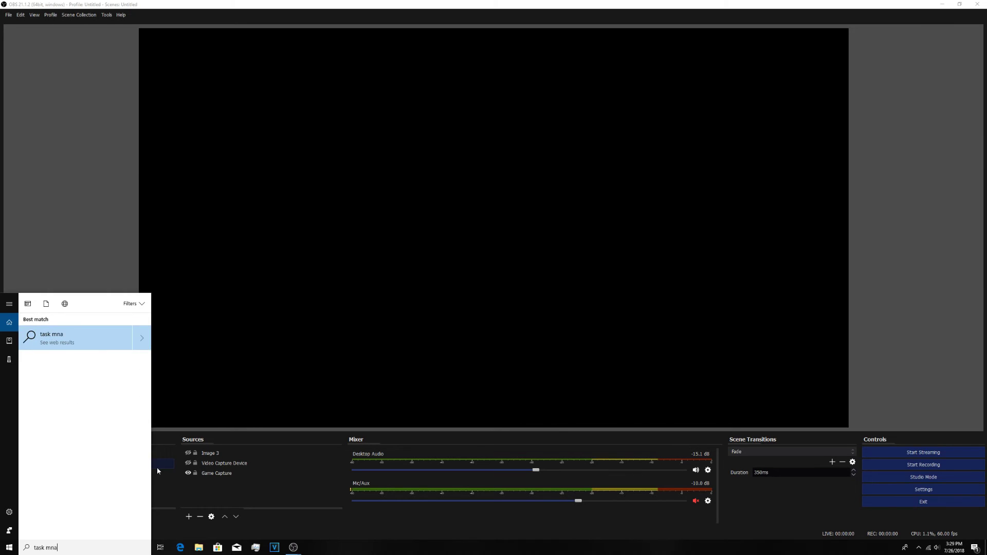
left_click(67, 340)
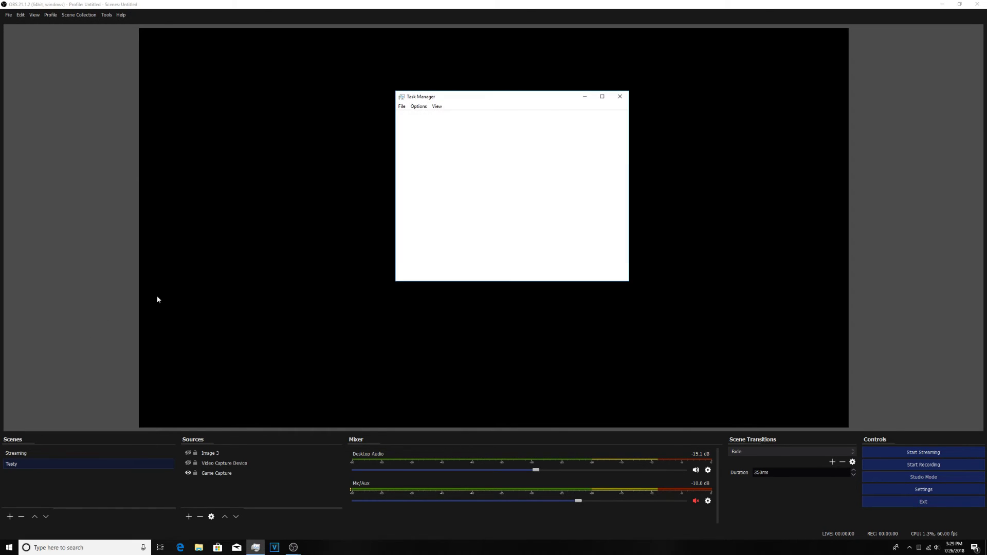
left_click_drag(494, 97, 476, 107)
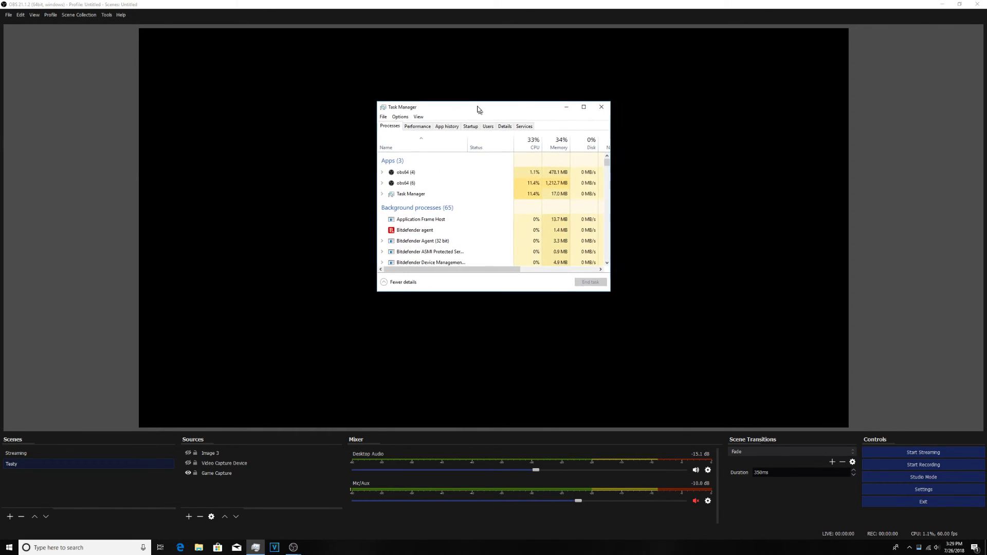
left_click(507, 122)
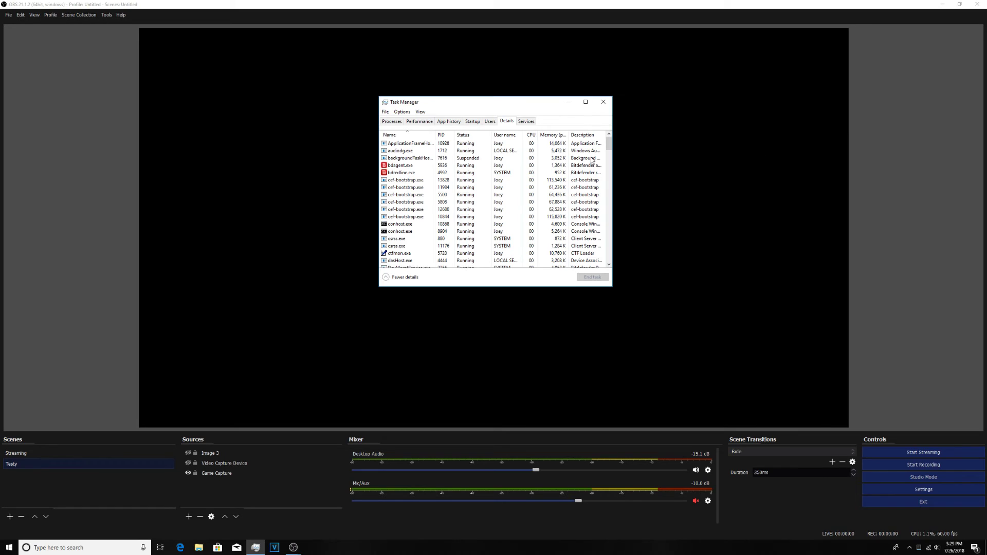
Glance at Performance, then return to the Details list and select EpicGamesLauncher.exe.
left_click(419, 121)
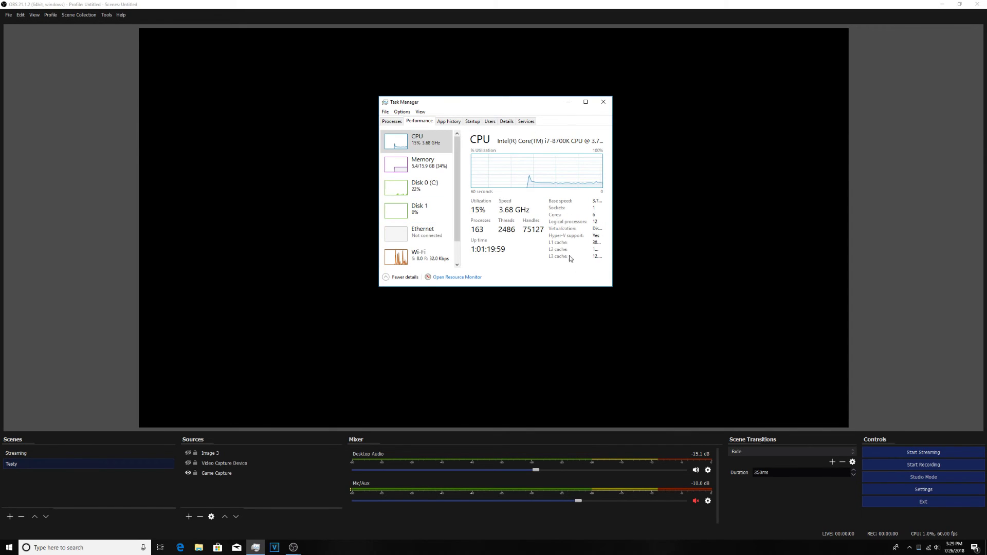
left_click(506, 121)
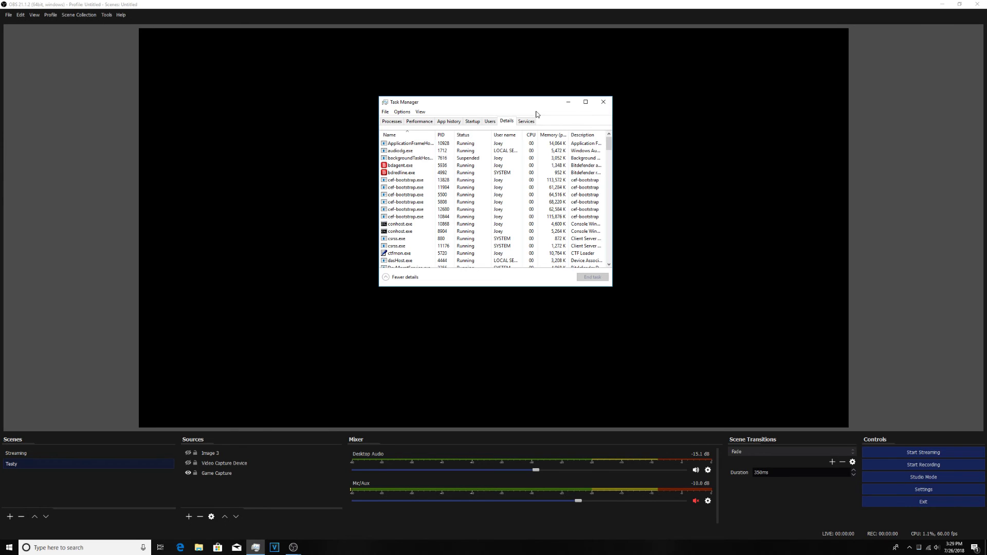
scroll(489, 194, "down", 1)
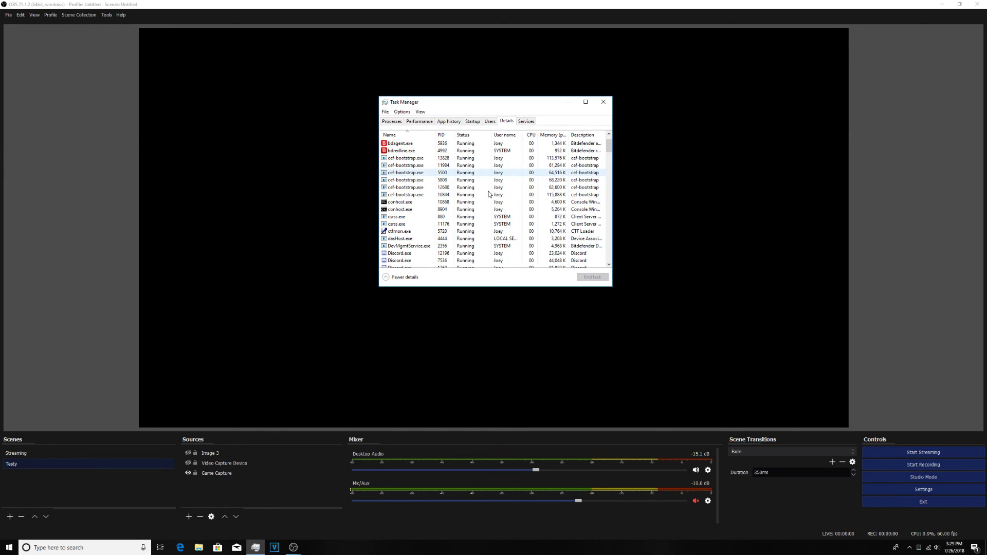
scroll(489, 194, "down", 10)
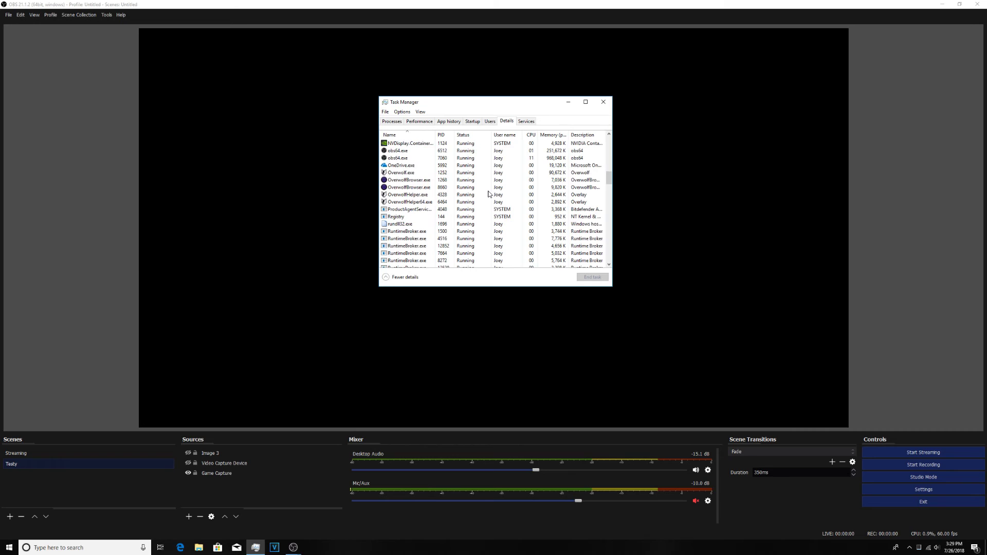
scroll(489, 194, "up", 11)
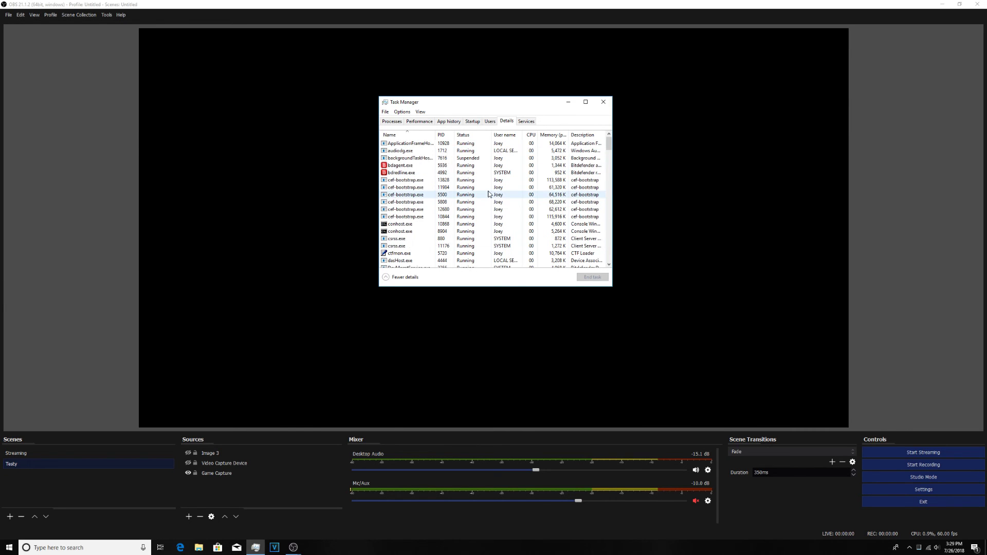
scroll(410, 231, "down", 4)
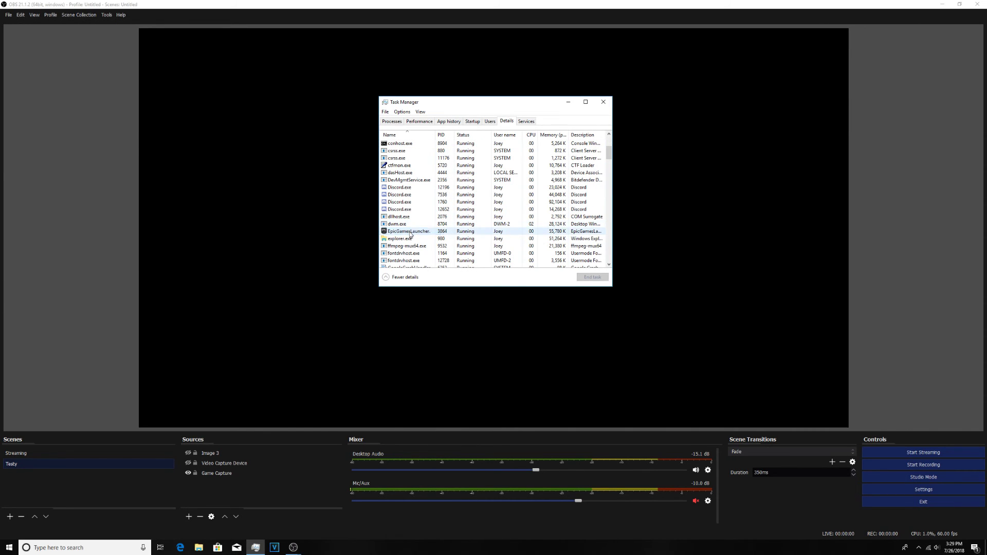
left_click(410, 232)
Restrict EpicGamesLauncher.exe's CPU affinity so it stays off the upper CPUs.
right_click(417, 234)
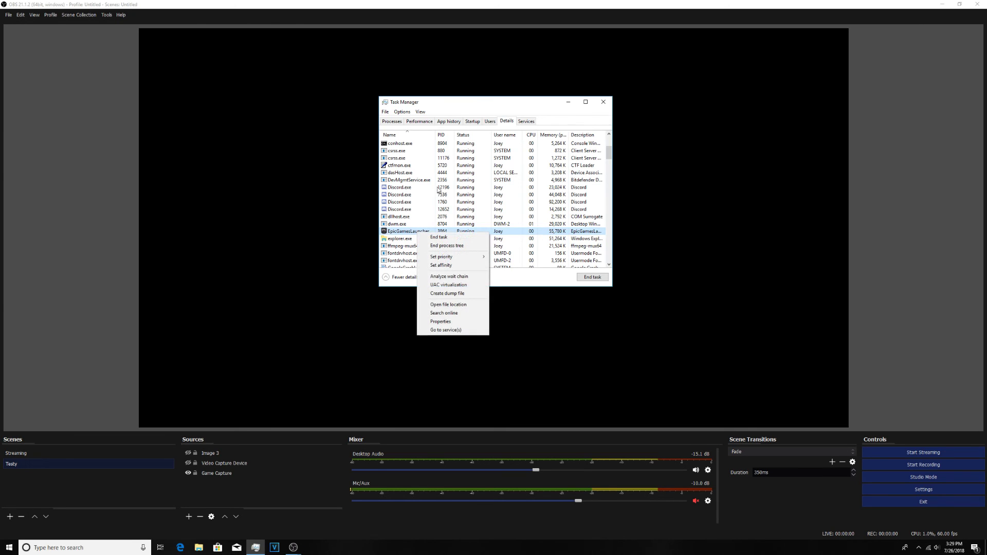
left_click(452, 265)
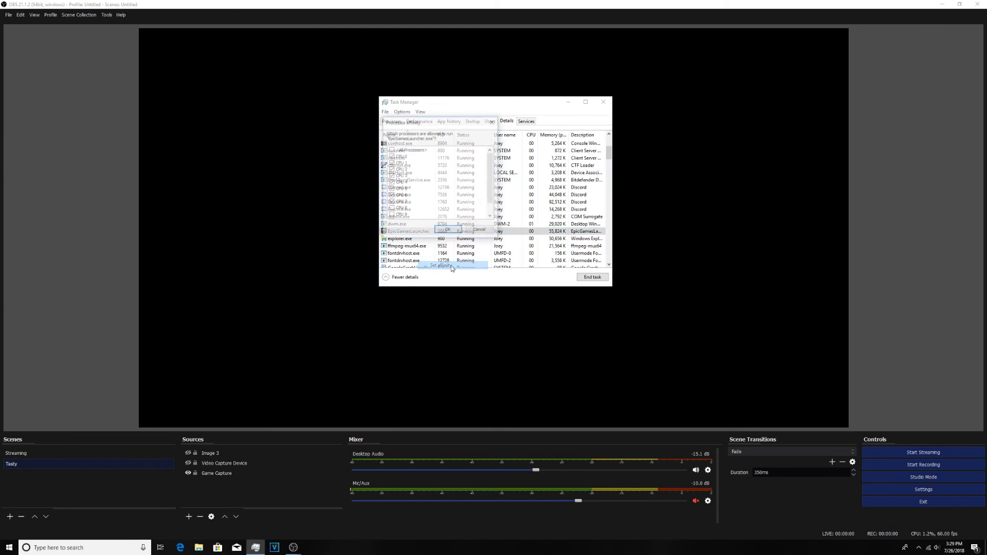
scroll(437, 202, "down", 1)
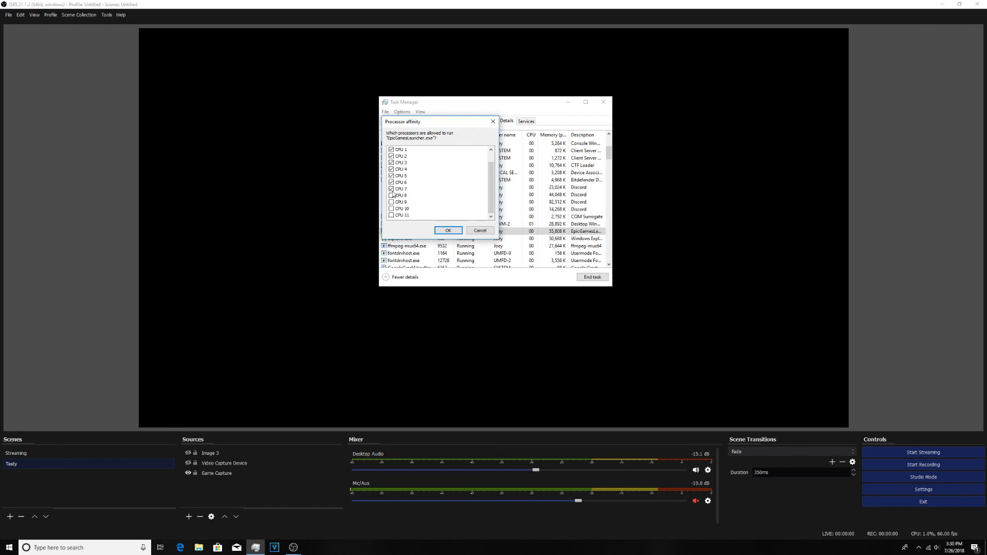
scroll(398, 205, "up", 1)
left_click(448, 230)
Confirm the CPU affinity for both obs64.exe processes, 7060 and 6512.
scroll(430, 243, "down", 10)
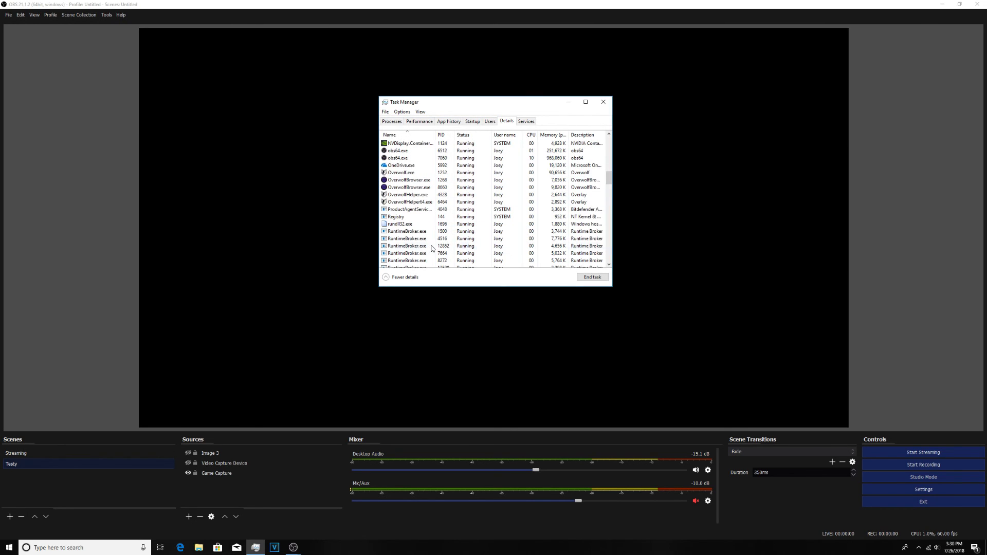
scroll(430, 242, "up", 1)
right_click(406, 180)
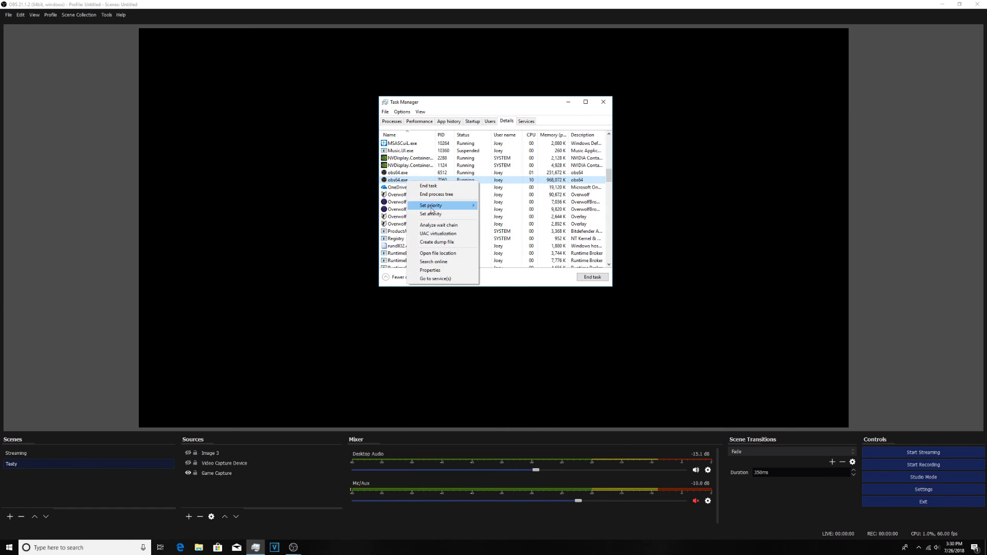
left_click(431, 214)
left_click(447, 230)
scroll(412, 178, "down", 1)
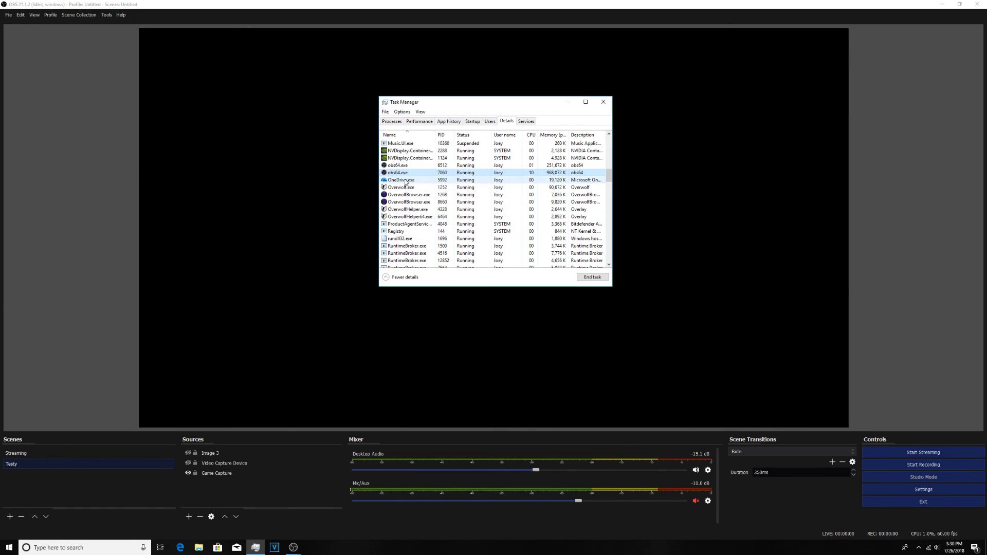
right_click(405, 166)
left_click(414, 200)
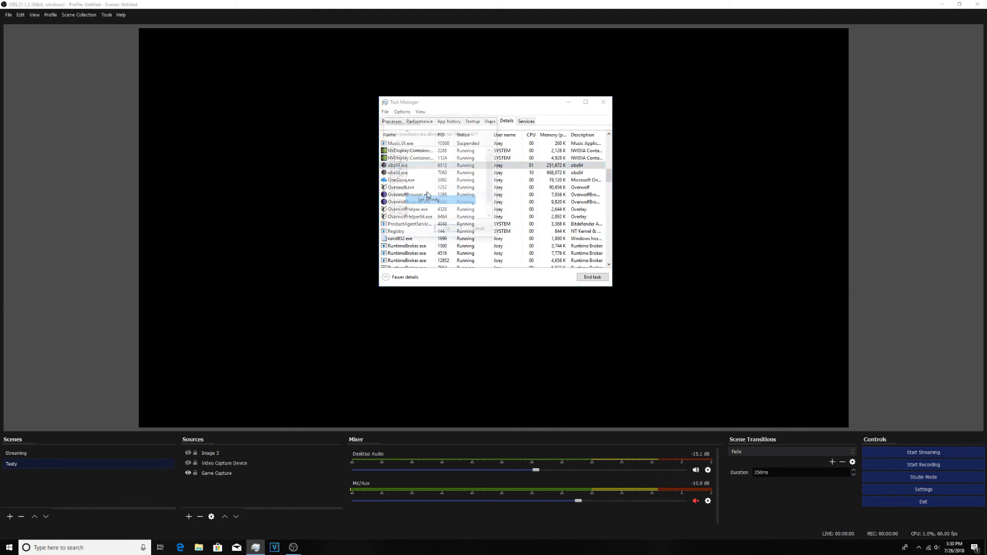
left_click(447, 230)
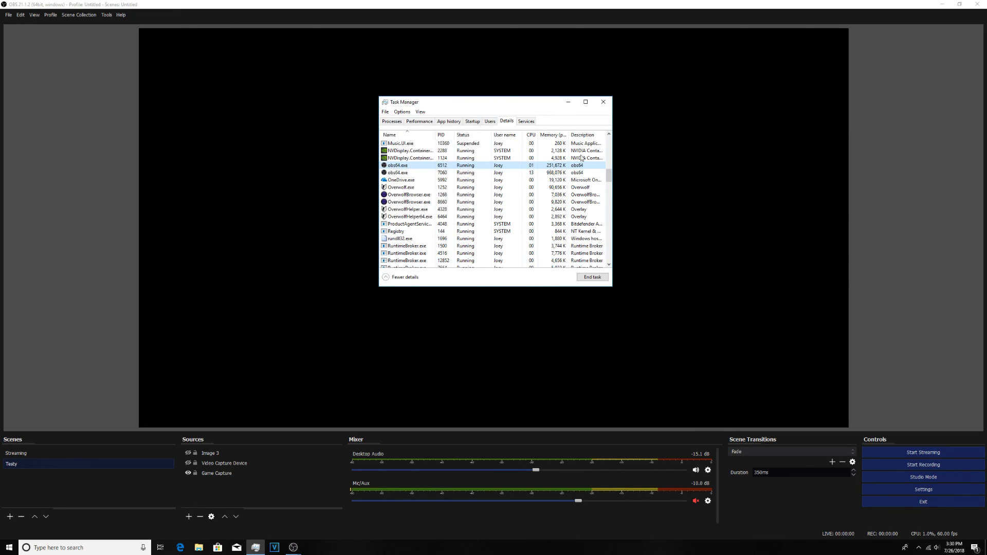
left_click(603, 103)
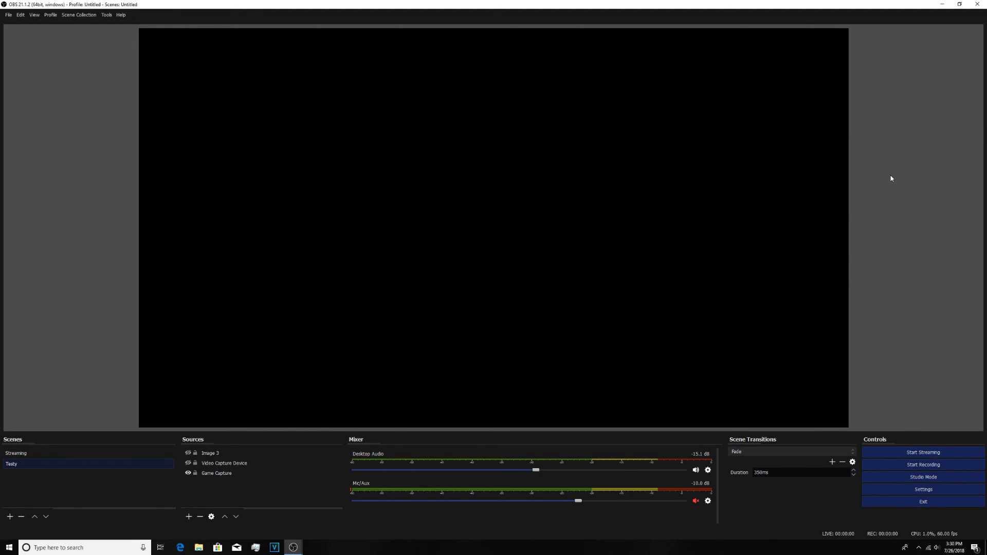